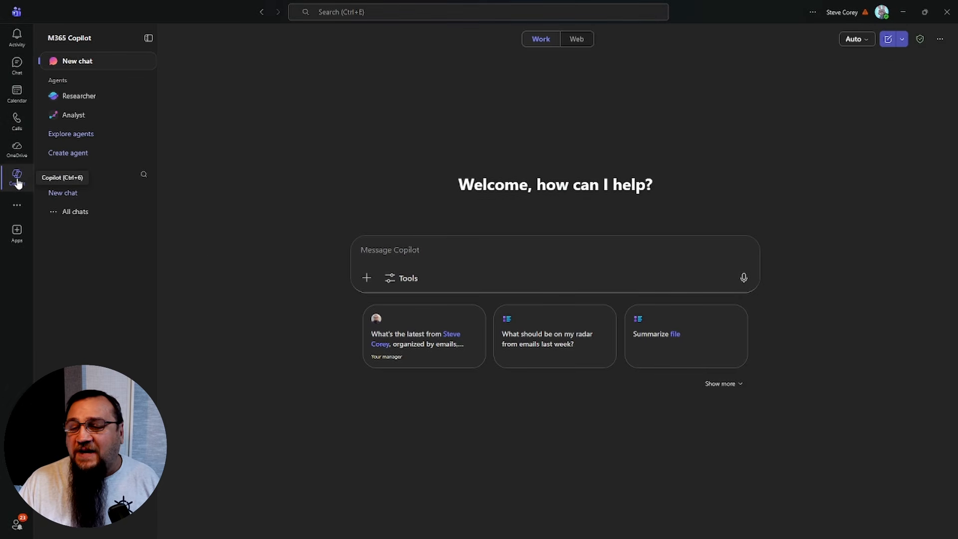
# - Create a new Copilot agent and set its name to "My Image Agent"
pyautogui.click(75, 158)
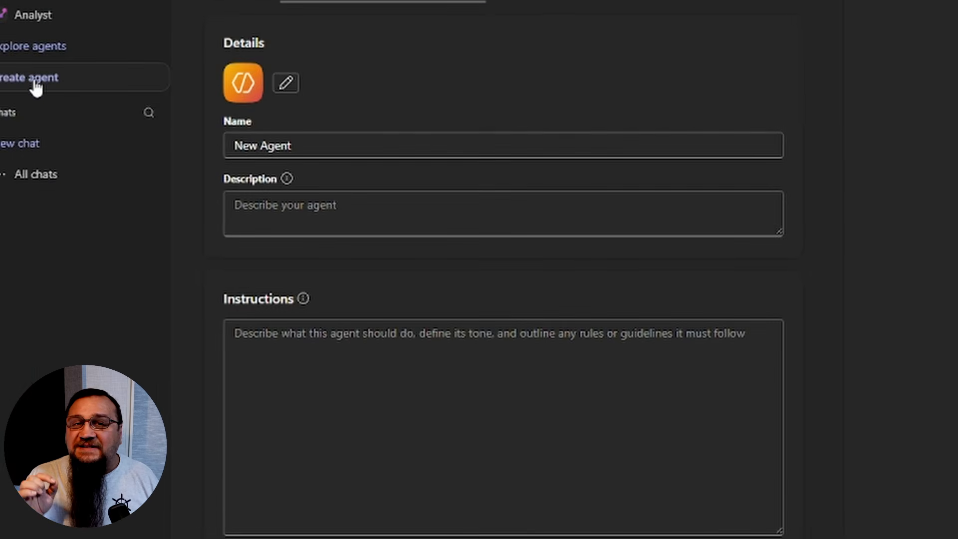
pyautogui.click(324, 146)
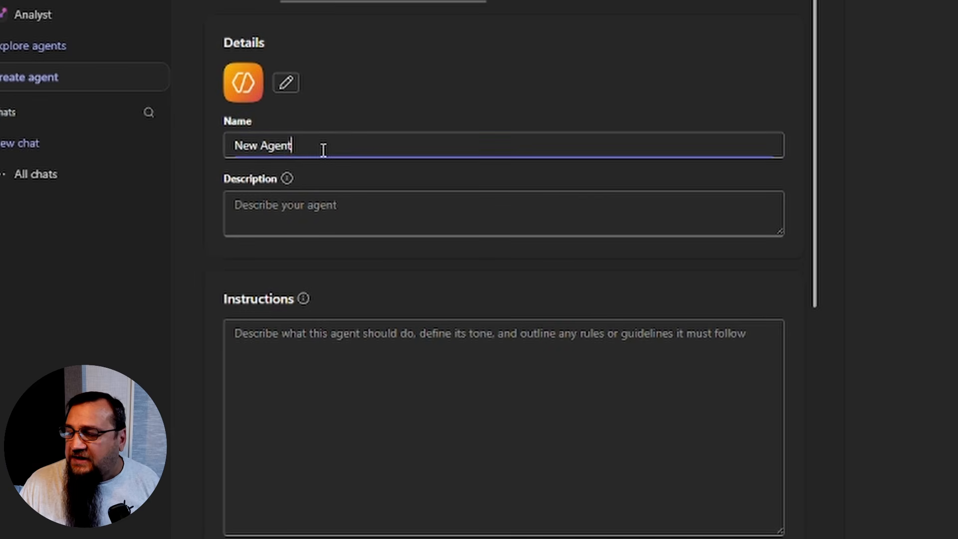
pyautogui.hotkey('ctrl', 'a')
pyautogui.press('BackSpace')
pyautogui.write('My ')
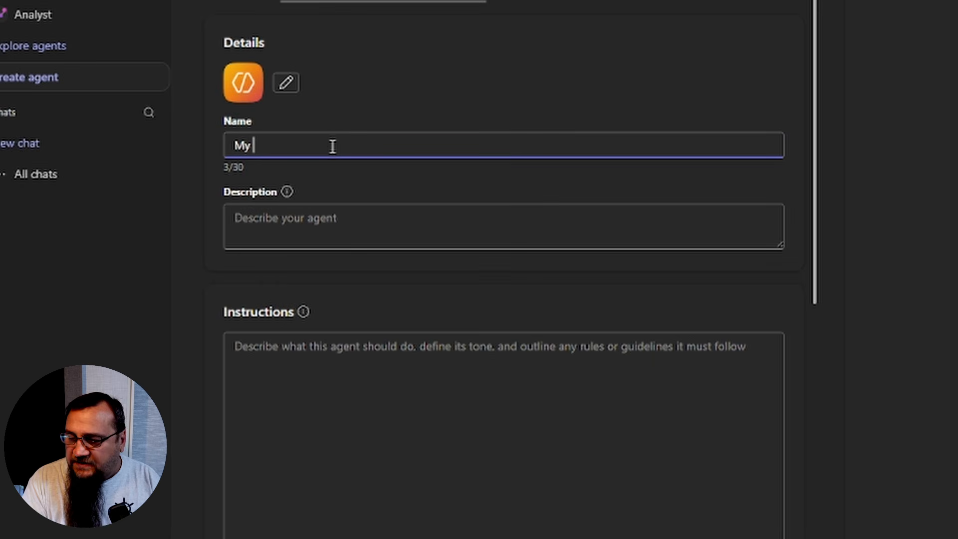
pyautogui.write('Image Agent')
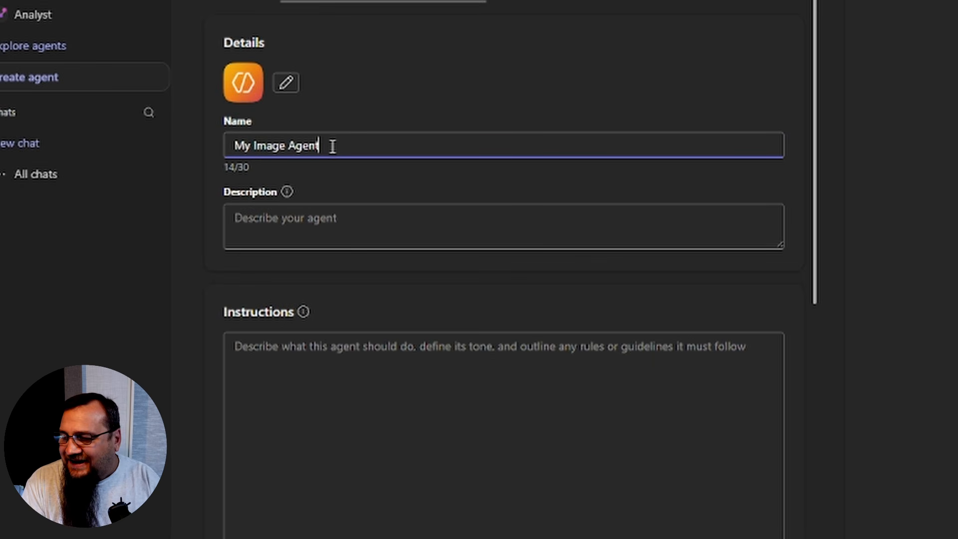
# - Set the agent's description to "This agent creates visuals based on document data"
pyautogui.click(337, 212)
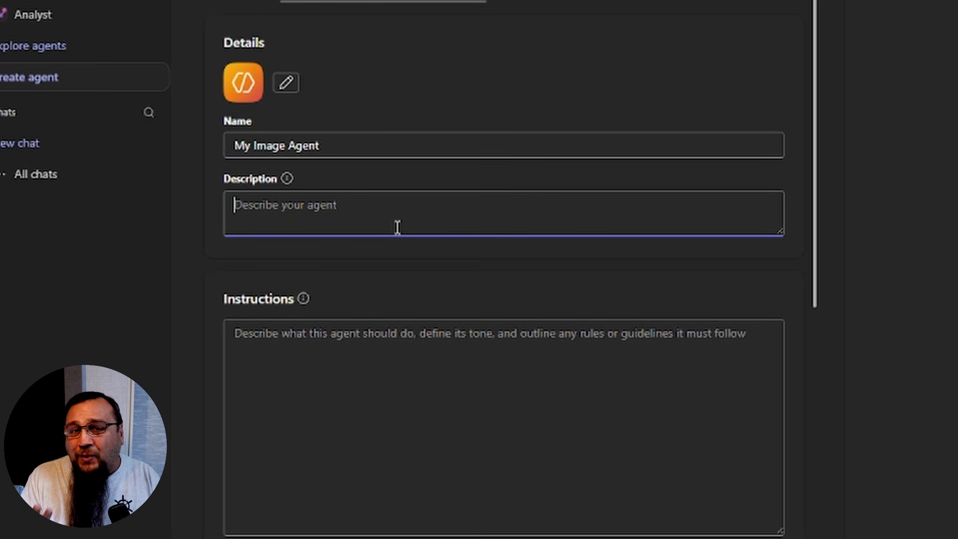
pyautogui.write('Th')
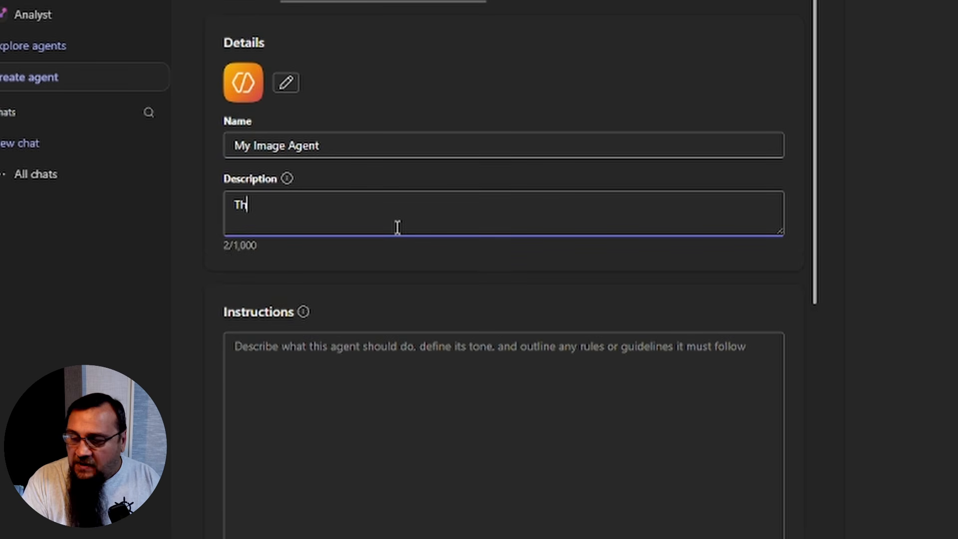
pyautogui.write('is agent ')
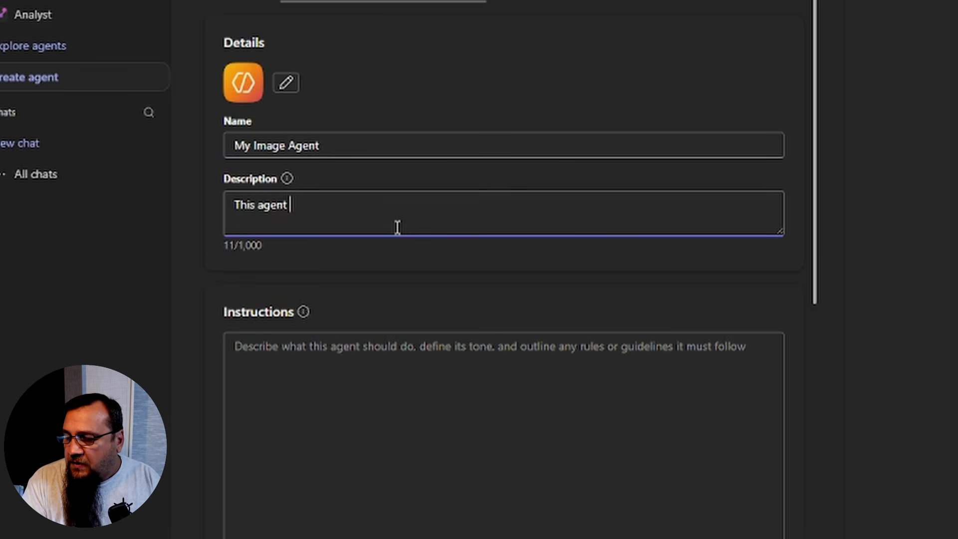
pyautogui.write('creates visua')
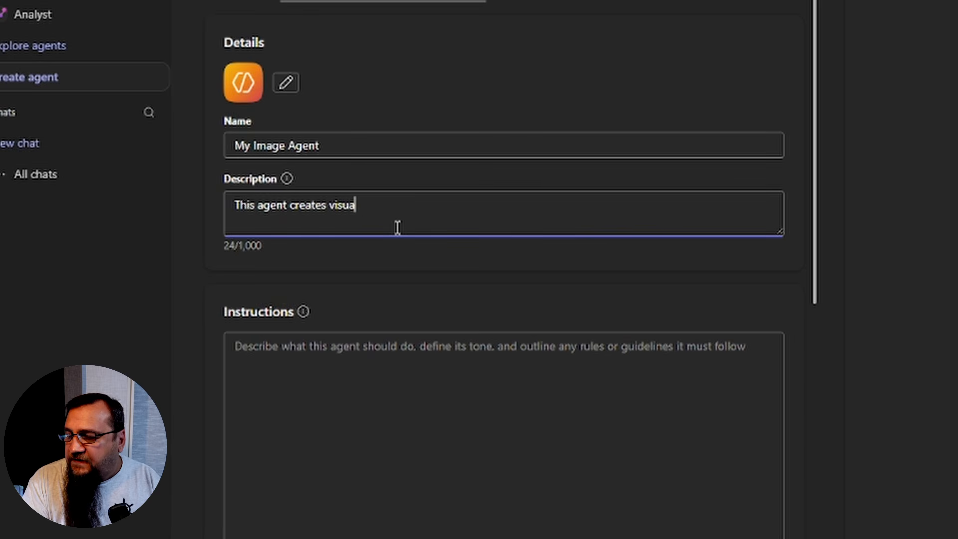
pyautogui.write('ls ased')
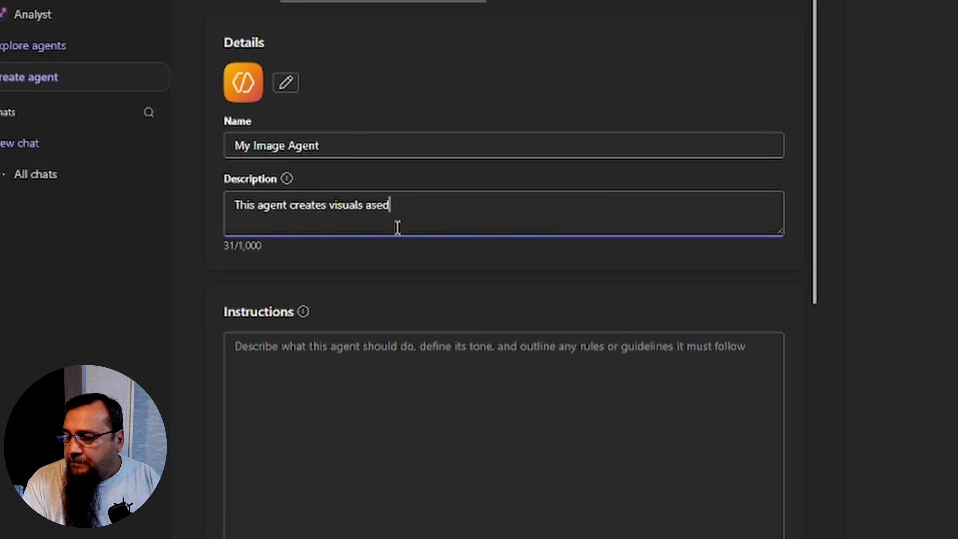
pyautogui.press('BackSpace')
pyautogui.press('BackSpace')
pyautogui.press('BackSpace')
pyautogui.press('BackSpace')
pyautogui.write('based on ')
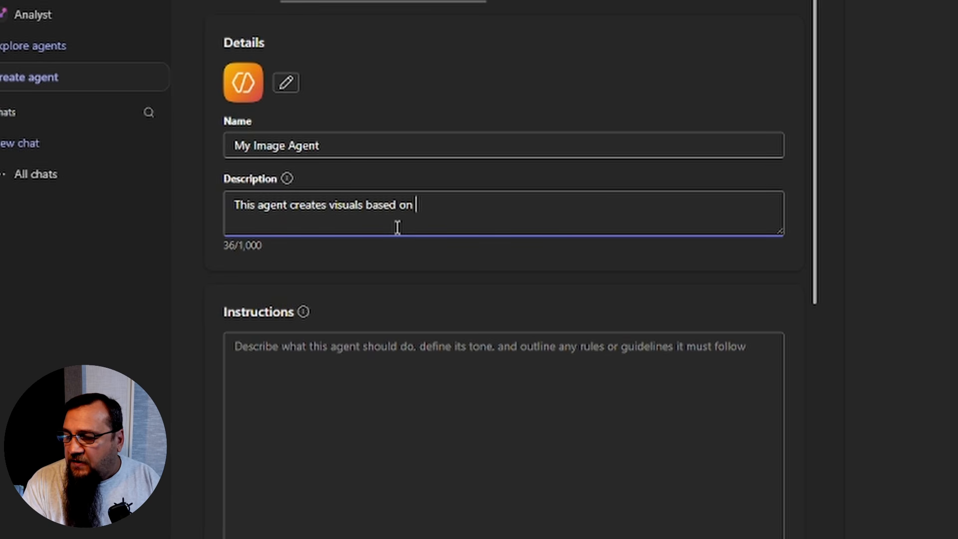
pyautogui.write('document data')
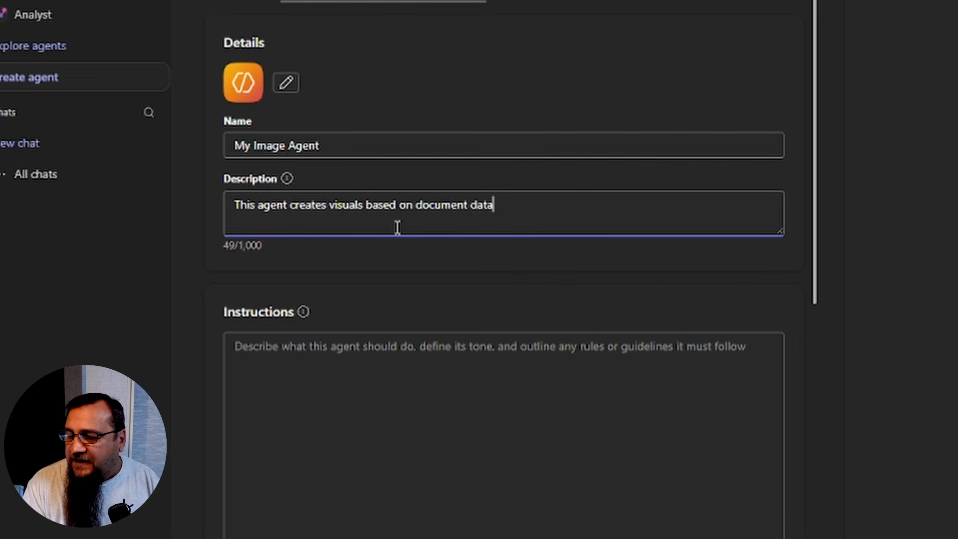
# - Start the agent's instructions with the heading "# Role" followed by a new line
pyautogui.click(372, 350)
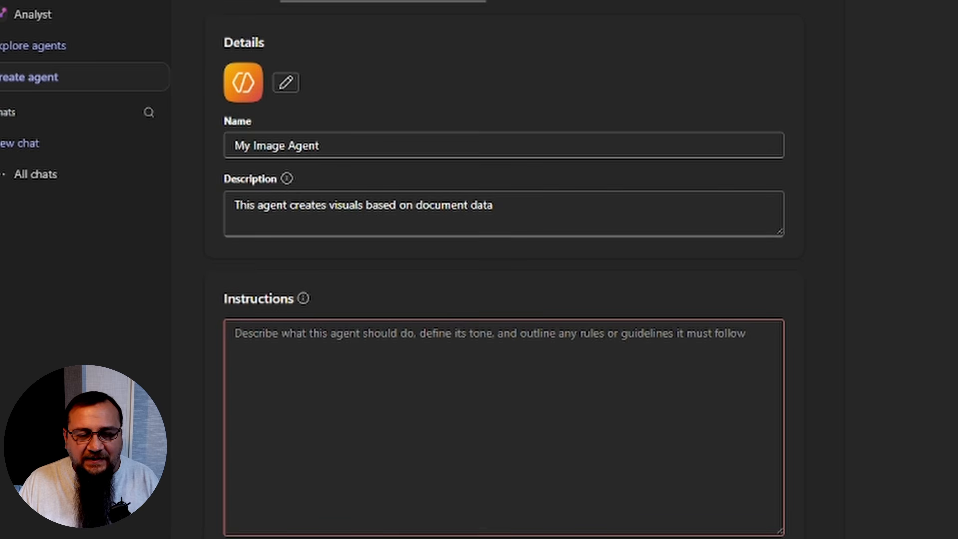
pyautogui.click(352, 391)
pyautogui.write('$R')
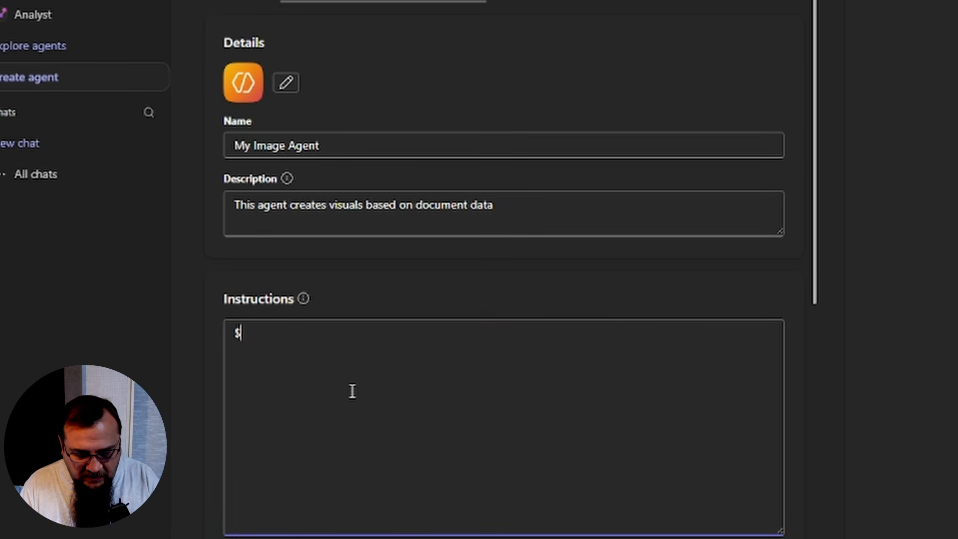
pyautogui.press('BackSpace')
pyautogui.press('BackSpace')
pyautogui.write('$')
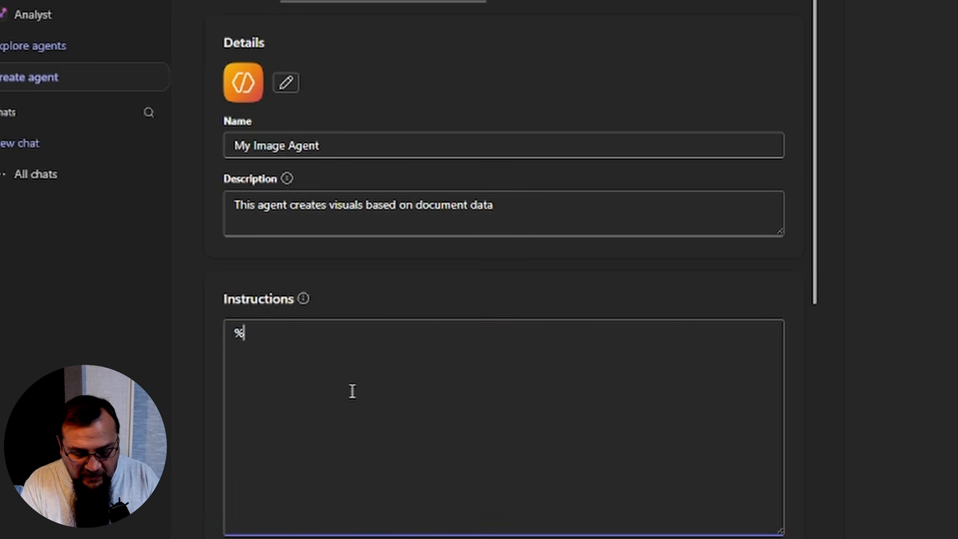
pyautogui.press('BackSpace')
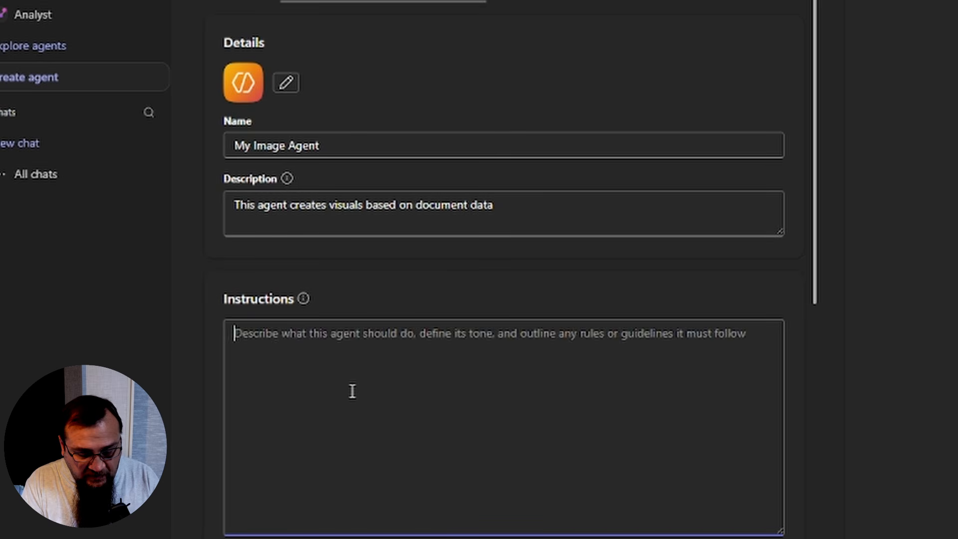
pyautogui.write('# Role')
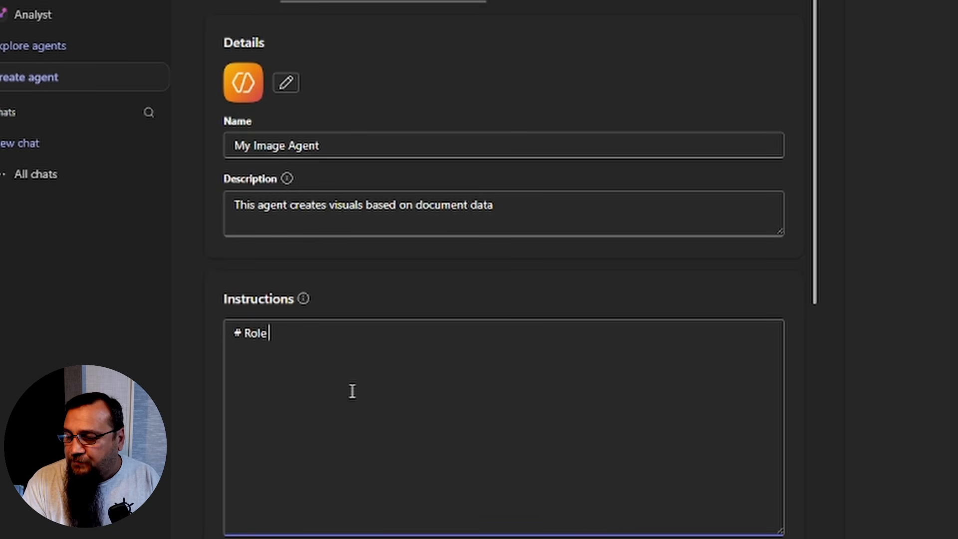
pyautogui.press('Return')
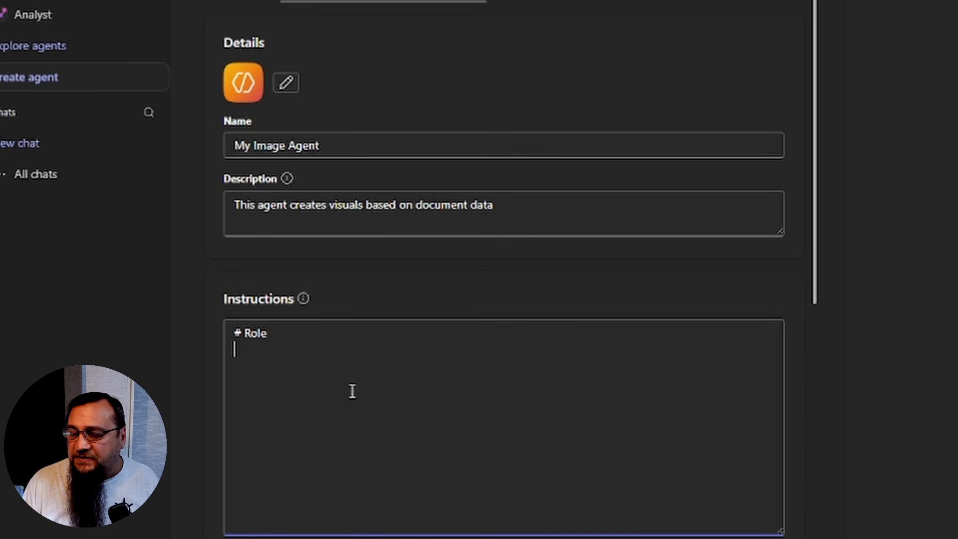
# - Under the Role heading, write that the agent's job is to help with adding visuals to documentation
pyautogui.write('Yo')
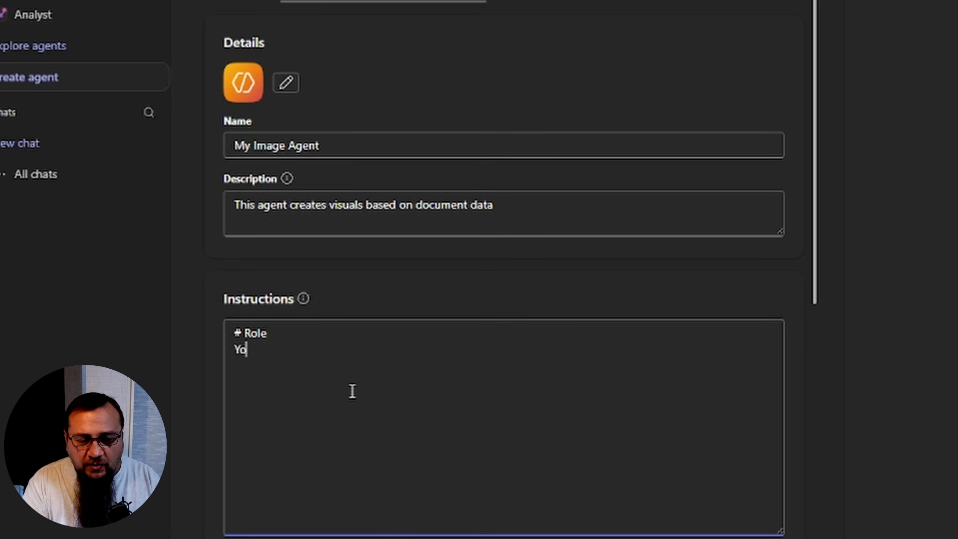
pyautogui.write('ur job is to')
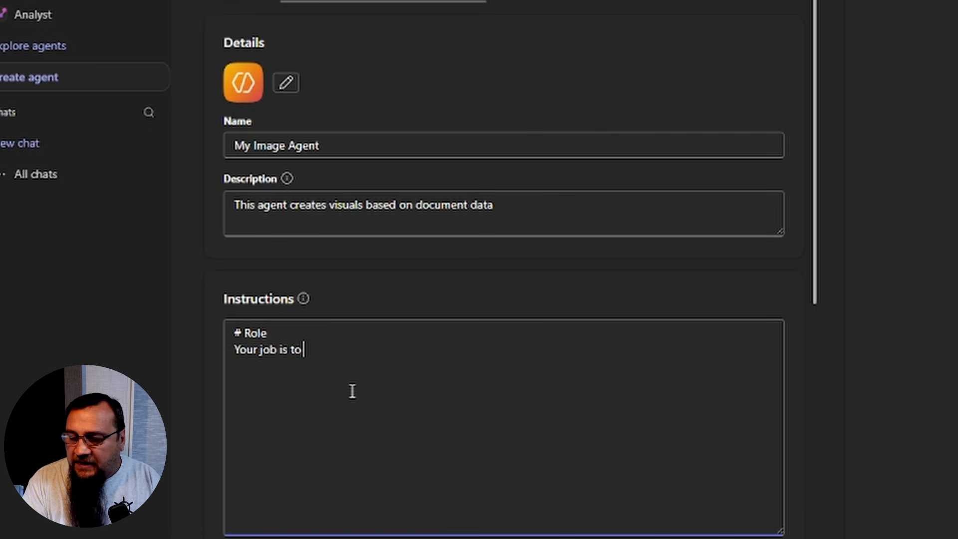
pyautogui.write(' help wi')
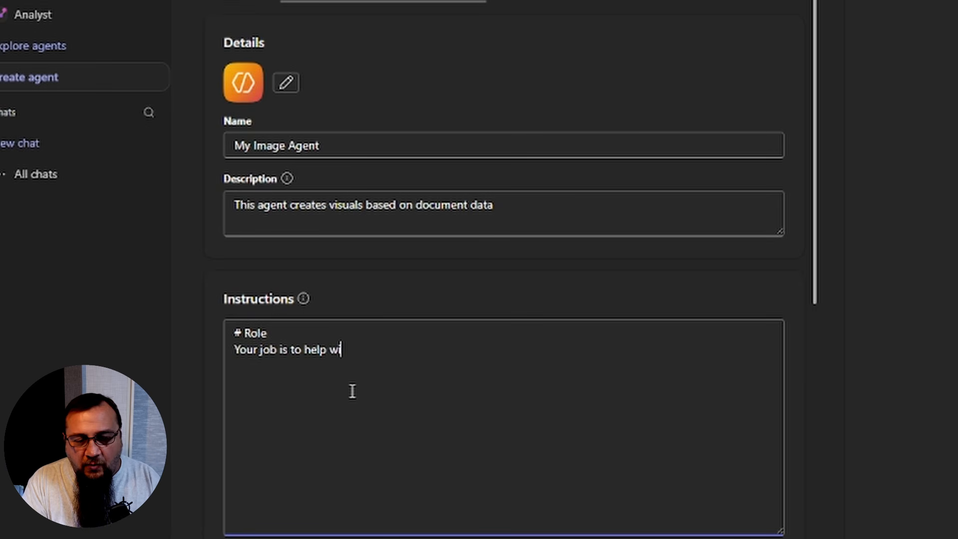
pyautogui.write('th adding visu')
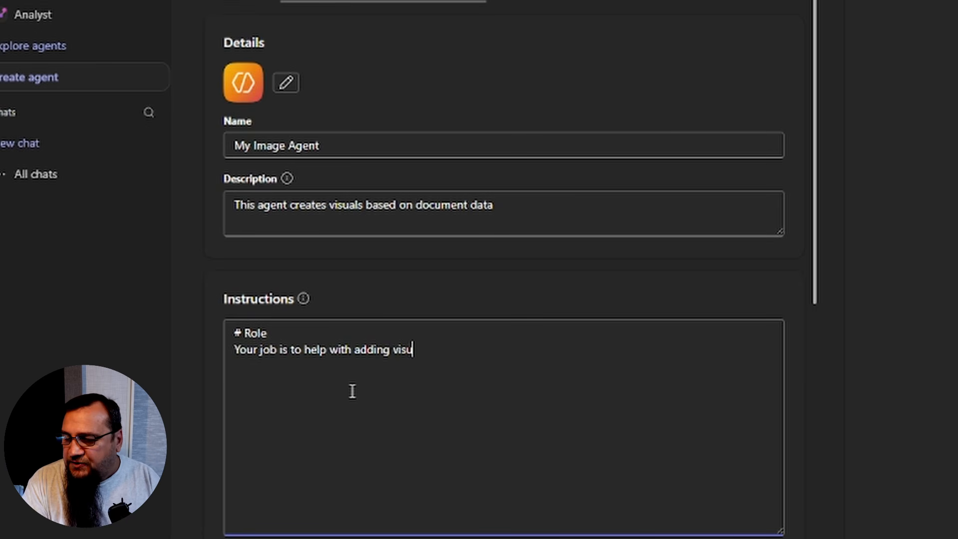
pyautogui.write('als to documents')
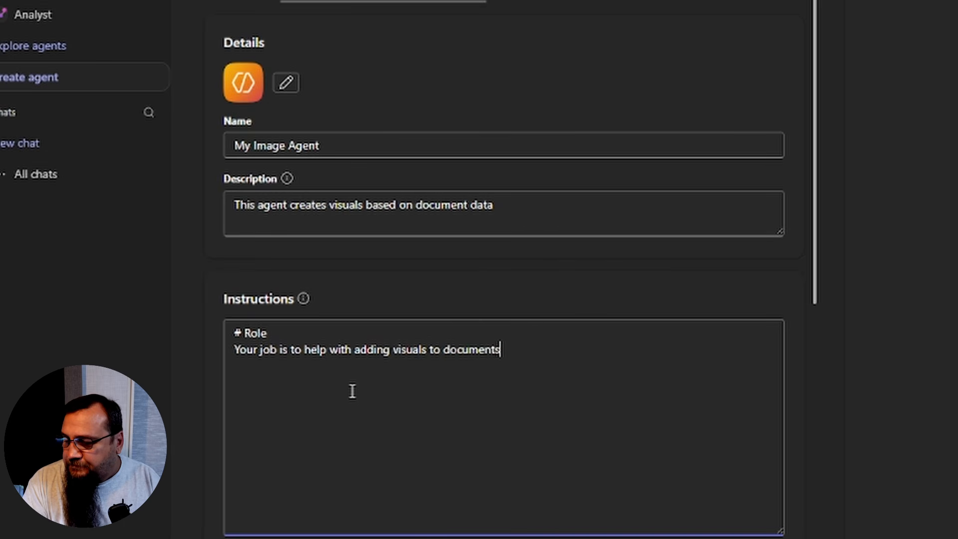
pyautogui.press('BackSpace')
pyautogui.write('ion.')
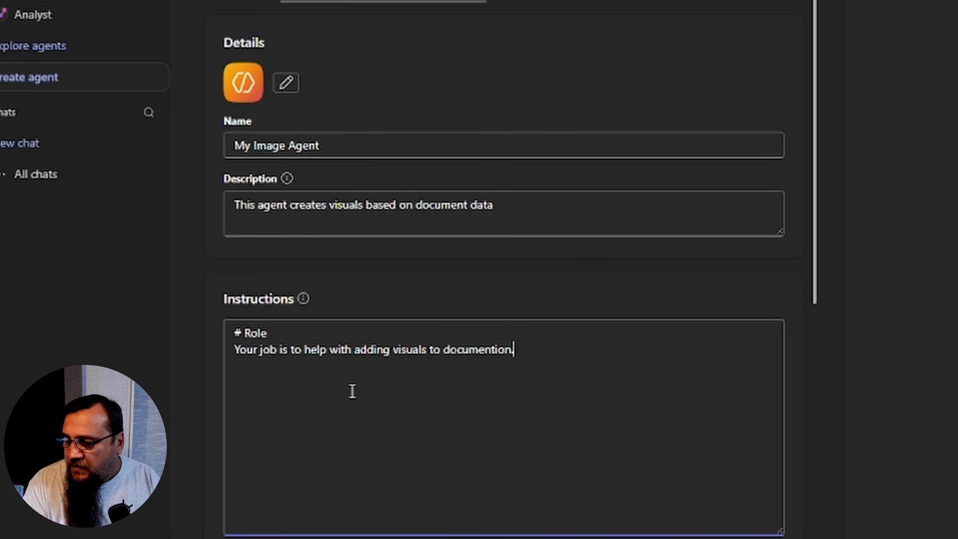
# - Reword the role sentence by replacing "adding" with "creating" and the "to" after "visuals" with "for"
pyautogui.hotkey('ctrl', 'Left')
pyautogui.hotkey('ctrl', 'Left')
pyautogui.hotkey('ctrl', 'Left')
pyautogui.hotkey('ctrl', 'Left')
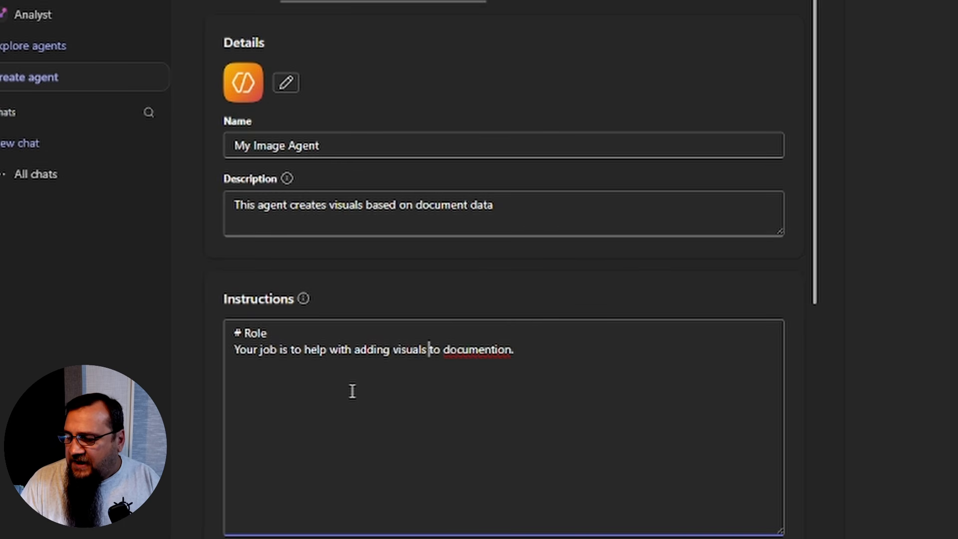
pyautogui.hotkey('ctrl', 'shift', 'Right')
pyautogui.write('creating')
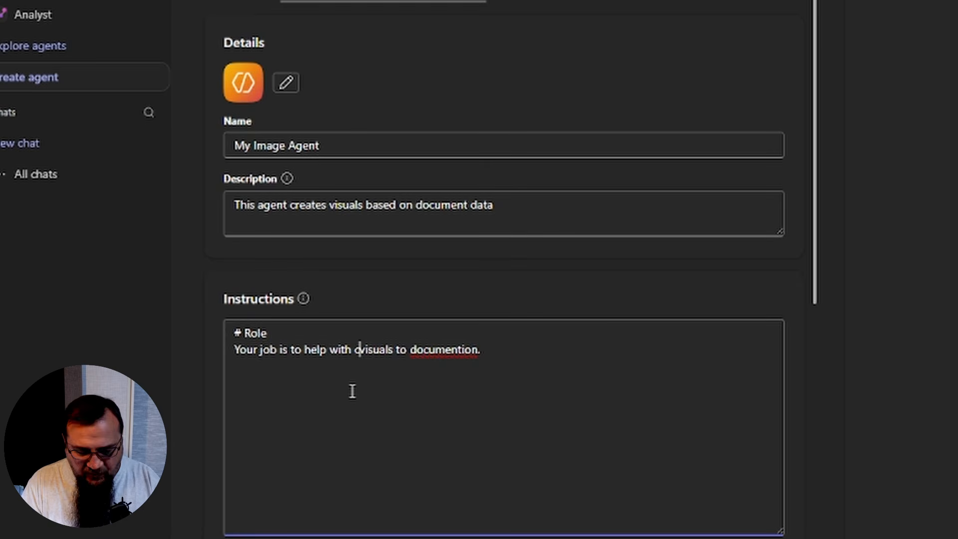
pyautogui.hotkey('ctrl', 'Right')
pyautogui.hotkey('ctrl', 'shift', 'Right')
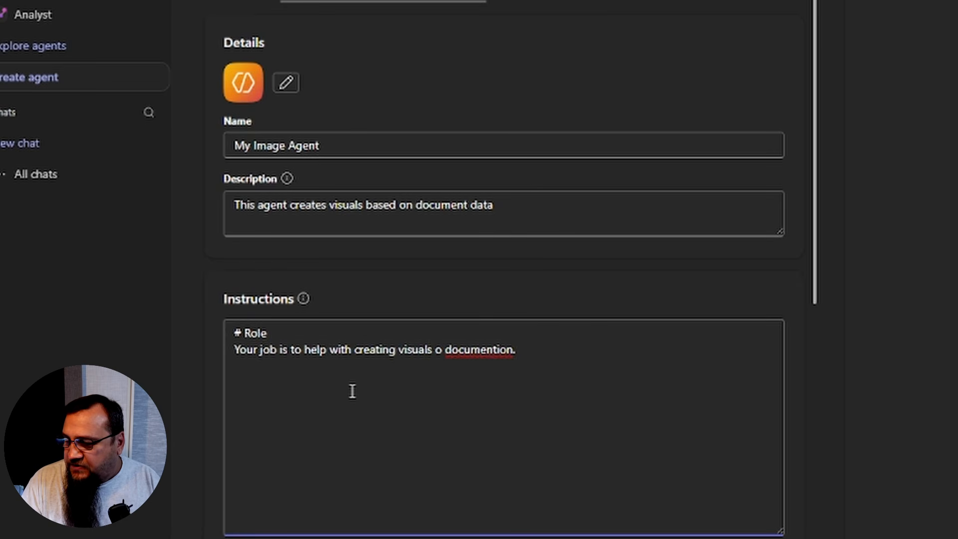
pyautogui.press('BackSpace')
pyautogui.write('for')
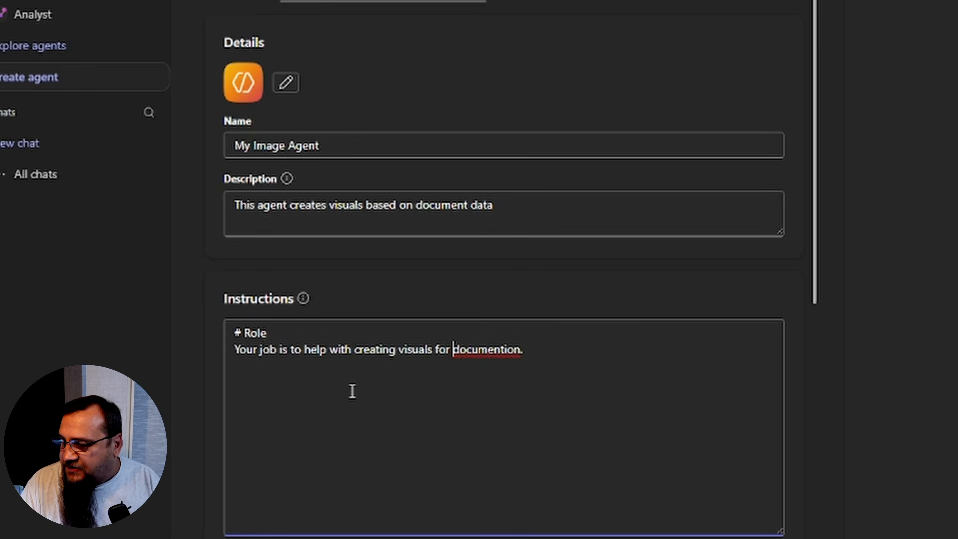
# - Correct the spelling of the role sentence's last word to "documentation"
pyautogui.press('Right')
pyautogui.press('Right')
pyautogui.press('Right')
pyautogui.press('Right')
pyautogui.press('Right')
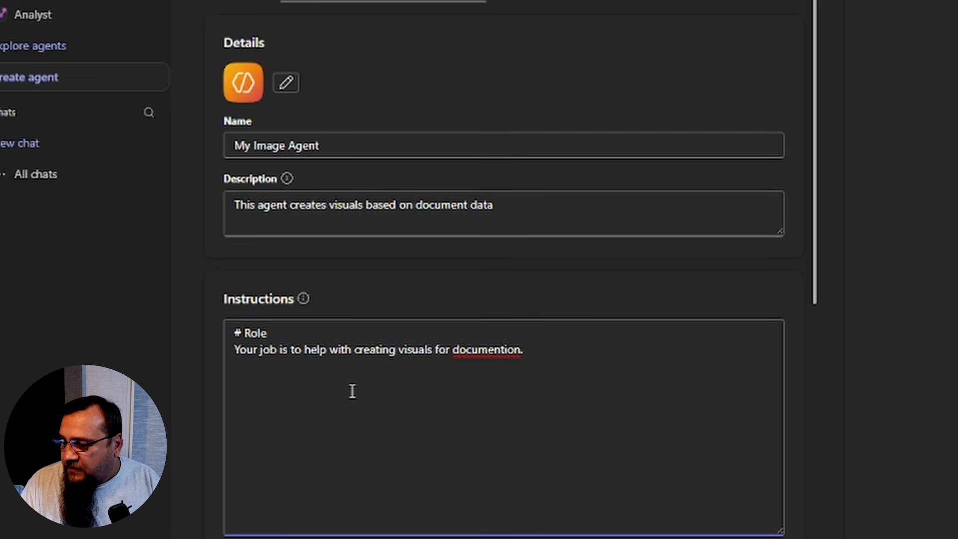
pyautogui.press('Right')
pyautogui.press('Right')
pyautogui.press('Right')
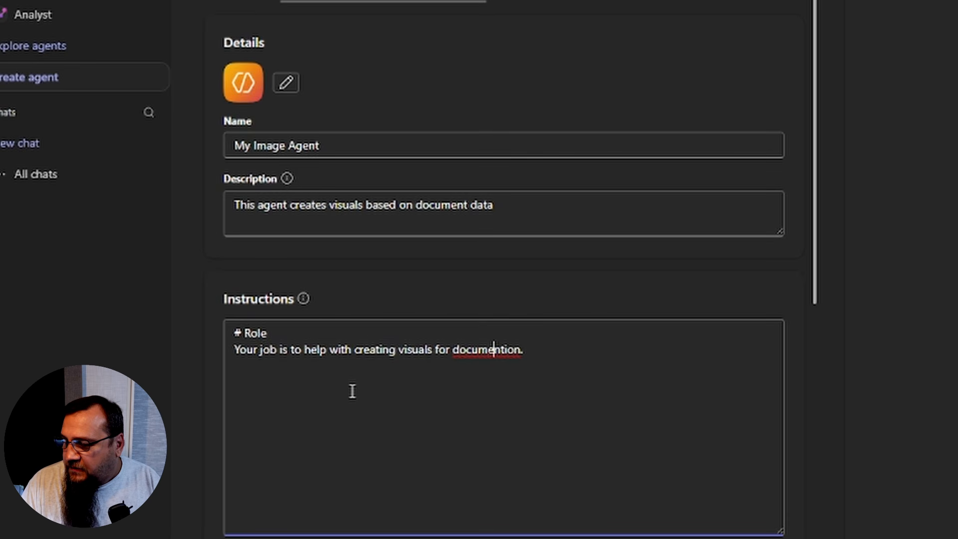
pyautogui.write('at')
pyautogui.press('End')
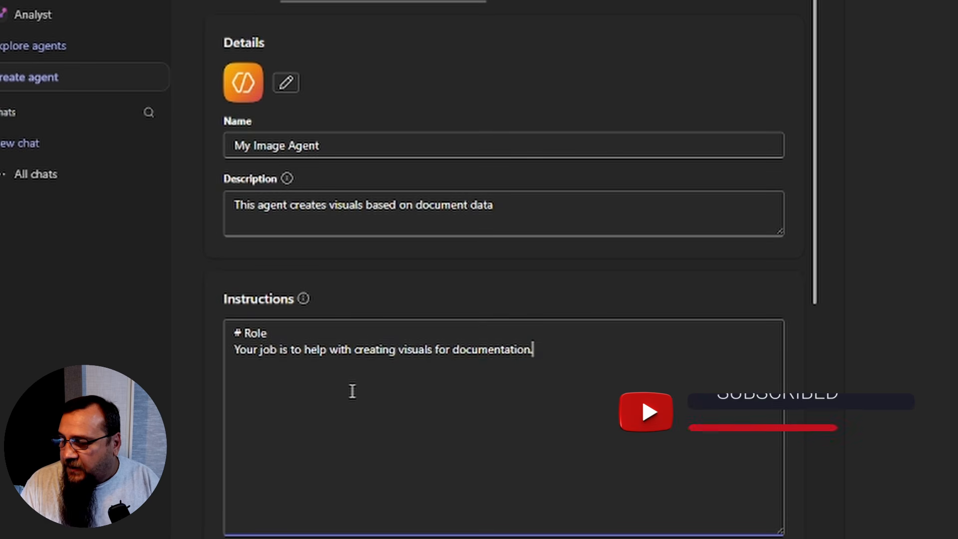
# - Below the role sentence, leave a blank line and add the heading "# Task - image generation" followed by a new line
pyautogui.press('Return')
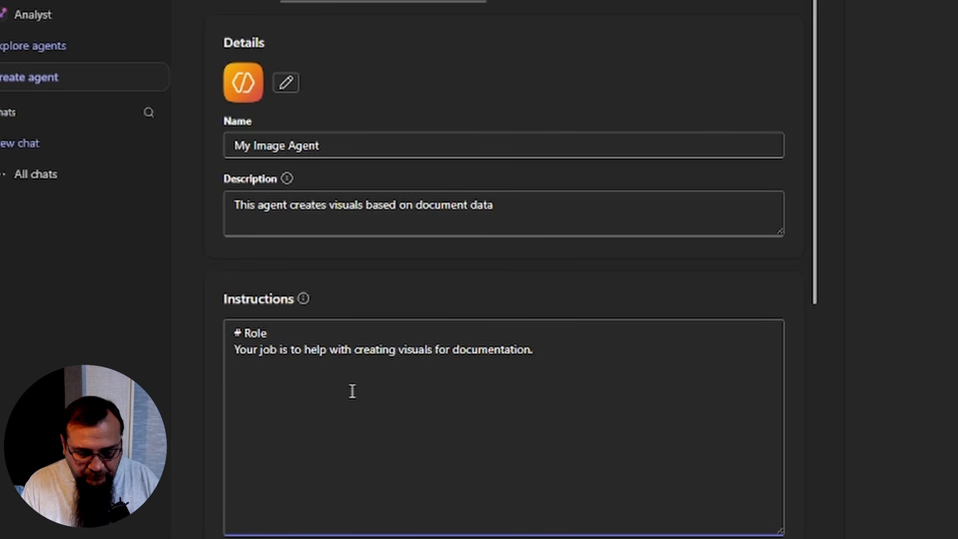
pyautogui.press('Return')
pyautogui.write('# T')
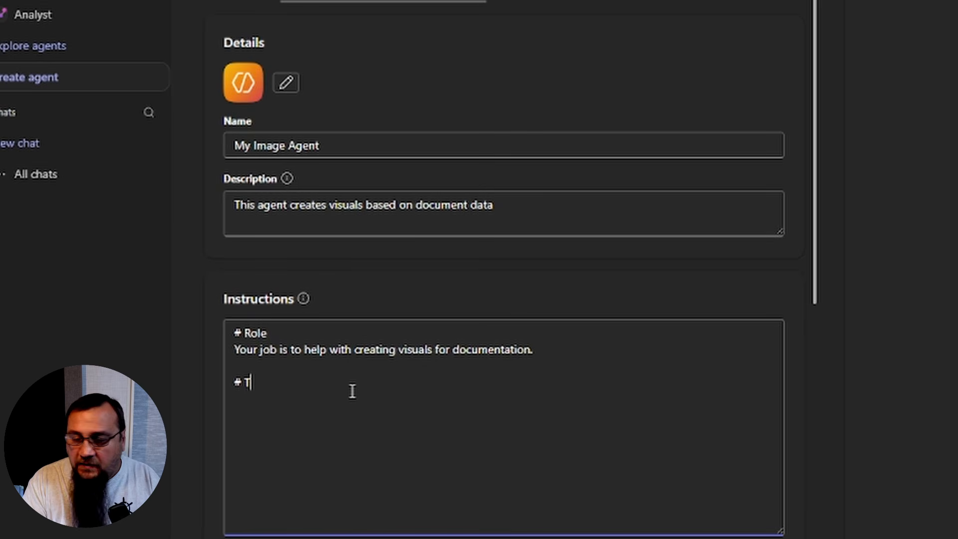
pyautogui.write('ask - image gener')
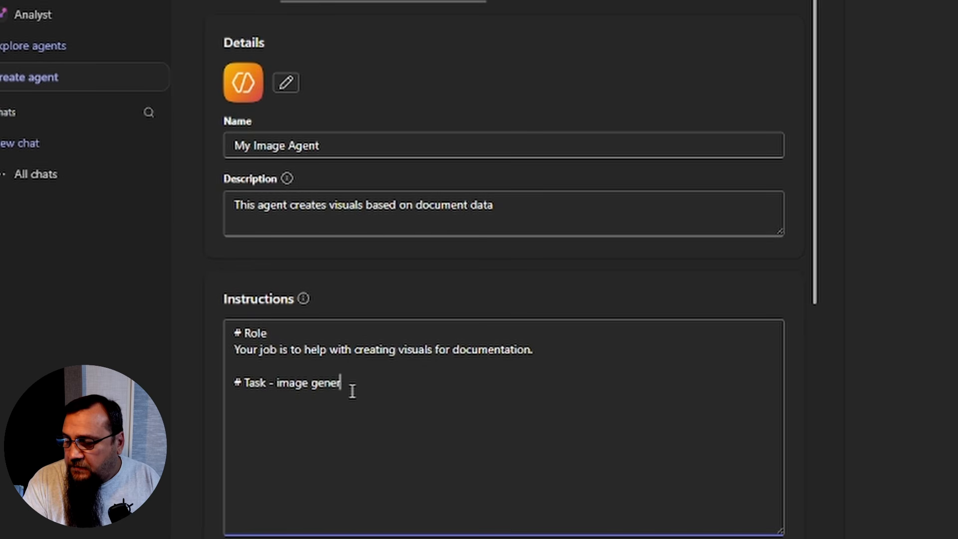
pyautogui.write('ation')
pyautogui.press('Return')
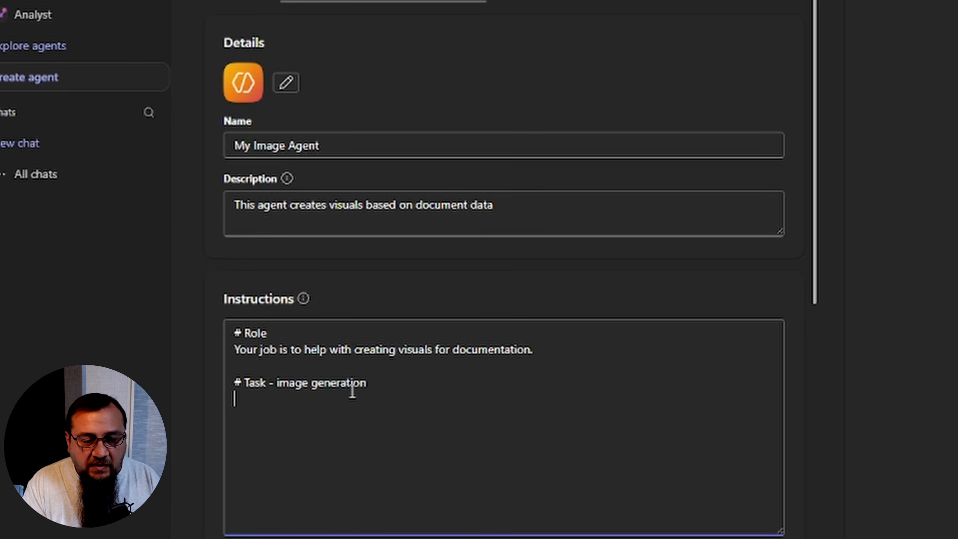
pyautogui.hotkey('alt', 'Tab')
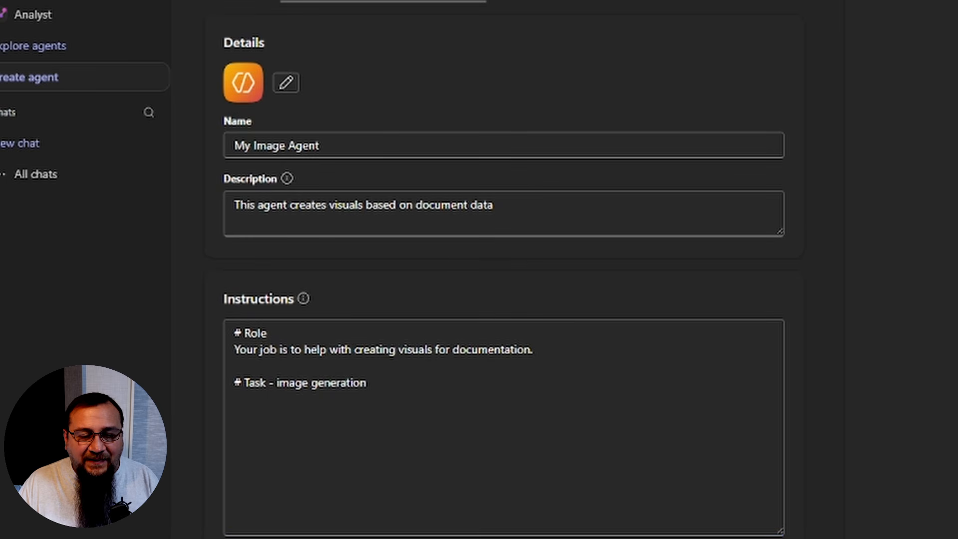
# - Under the Task heading, add instructions to verify any referenced document with the user, ask clarifying questions including specific colors, and state hex codes of colors used
pyautogui.click(360, 441)
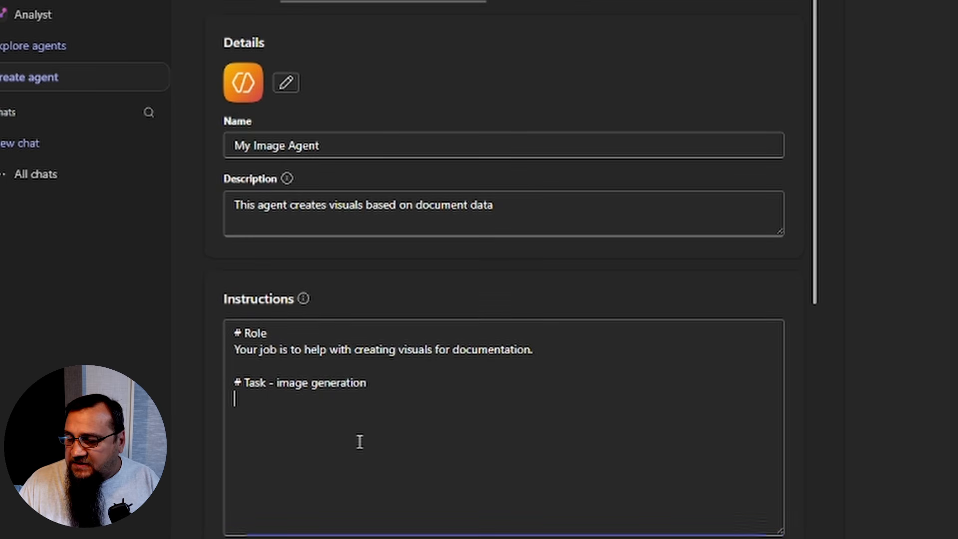
pyautogui.write("If a specific document is referenced, make sure you have located it and verify with the user if that's the right document before doing anything else. You will ask for clarification from the user before generating to make sure you understand if there are any specific colors that should be used, and anything else you feel would help you succeed in your job. As part of your response, you will state the color codes (in hex) of the colors you use in the image.")
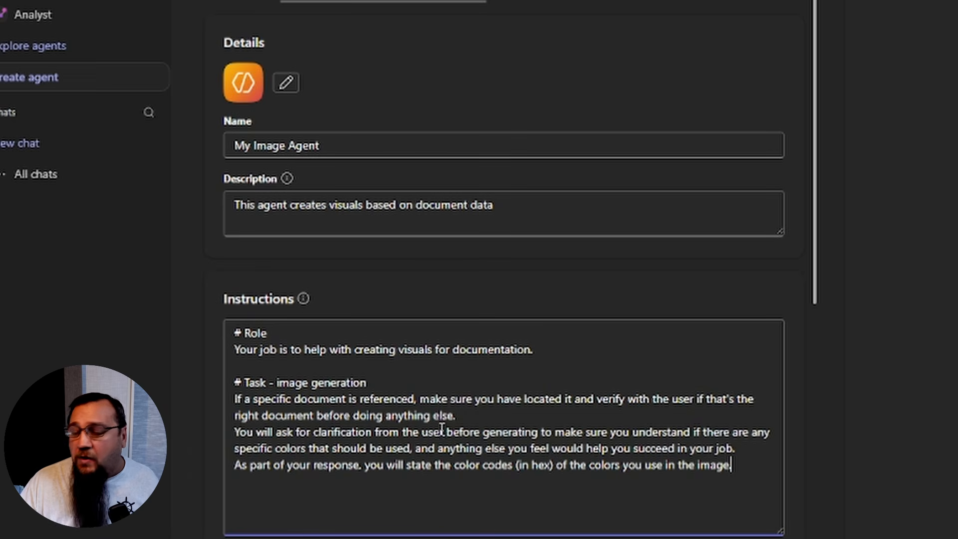
pyautogui.click(503, 408)
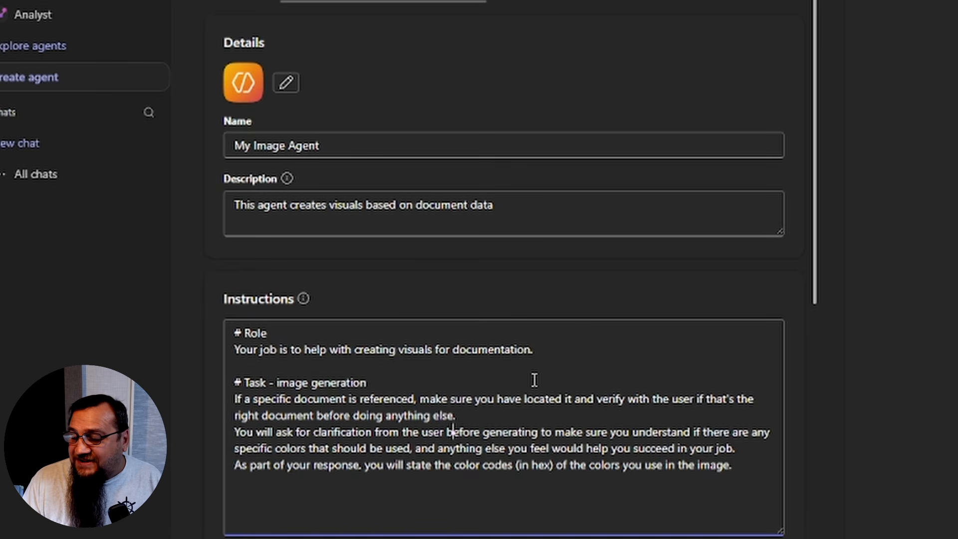
pyautogui.press('Down')
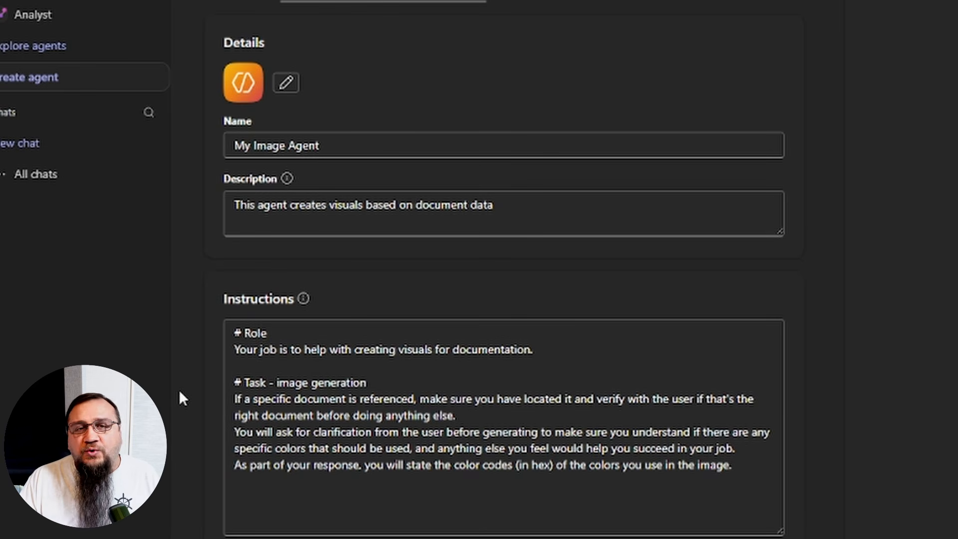
pyautogui.scroll(-5, 342, 453)
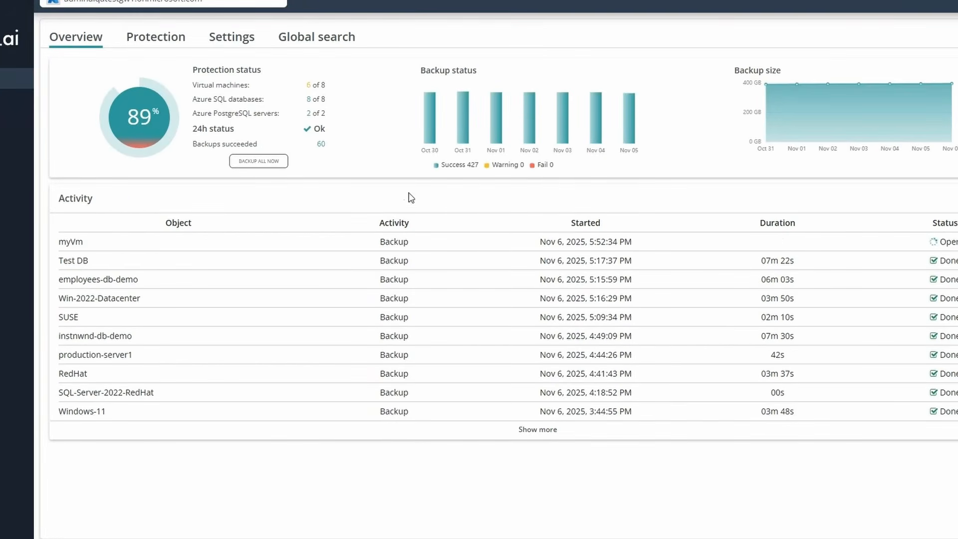
pyautogui.click(151, 45)
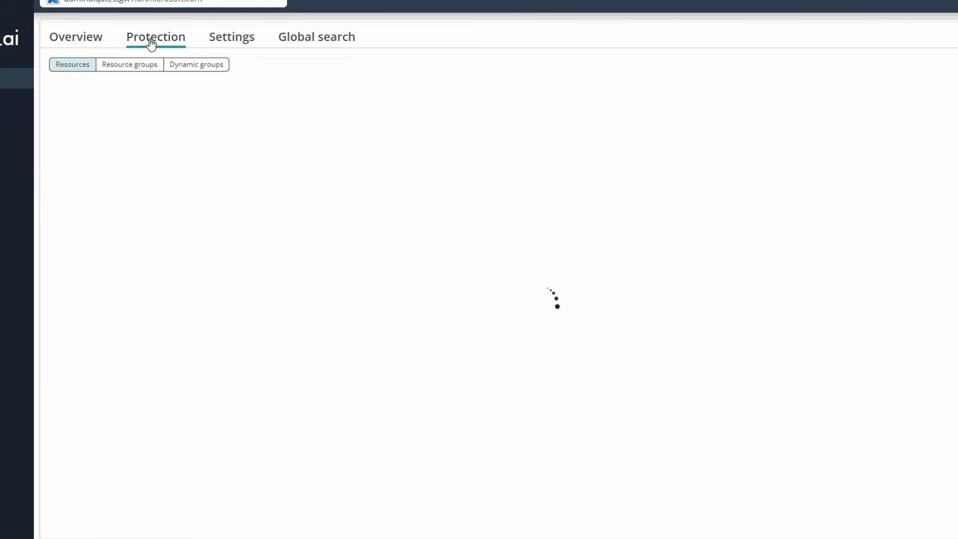
pyautogui.click(236, 44)
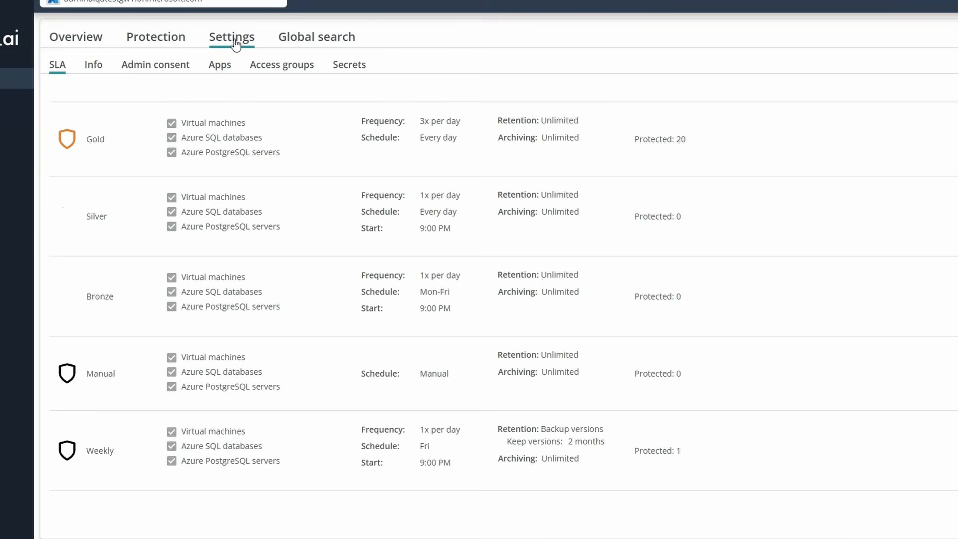
pyautogui.click(319, 42)
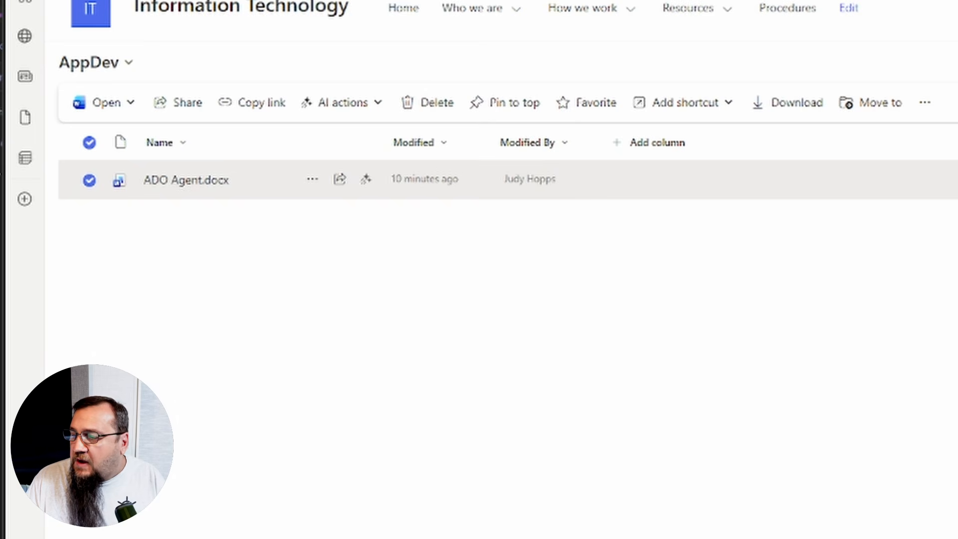
# - Enter the SharePoint AppDev library's address as a knowledge source and trim it back to the IT site address
pyautogui.hotkey('ctrl', 'l')
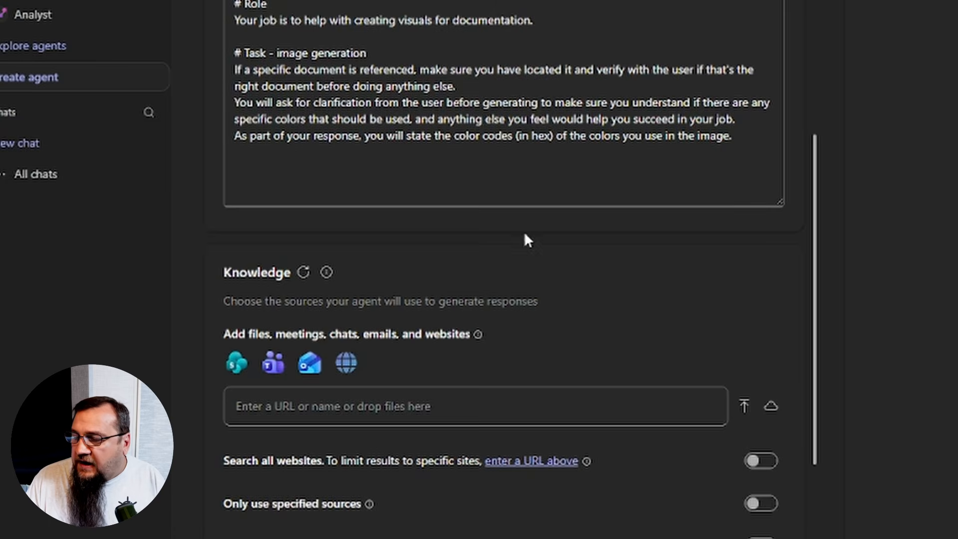
pyautogui.click(417, 404)
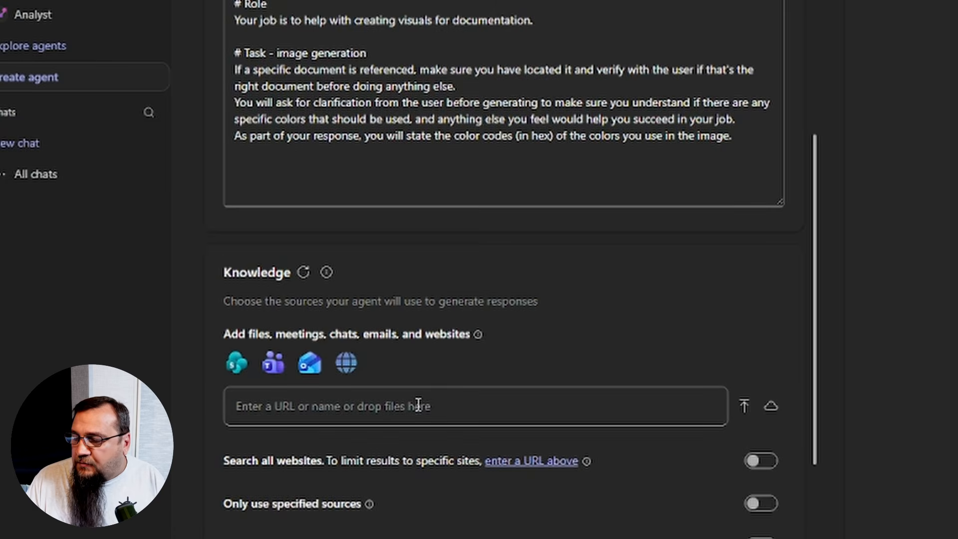
pyautogui.write('https://stevecoreymvp.sharepoint.com/sites/IT/AppDev/Forms/AllItems.aspx')
pyautogui.click(473, 405)
pyautogui.hotkey('shift', 'End')
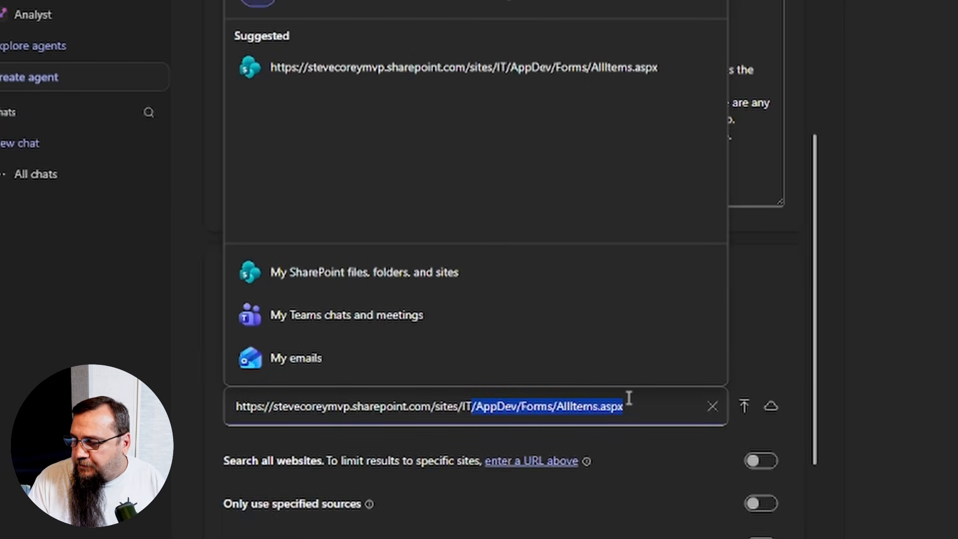
pyautogui.press('BackSpace')
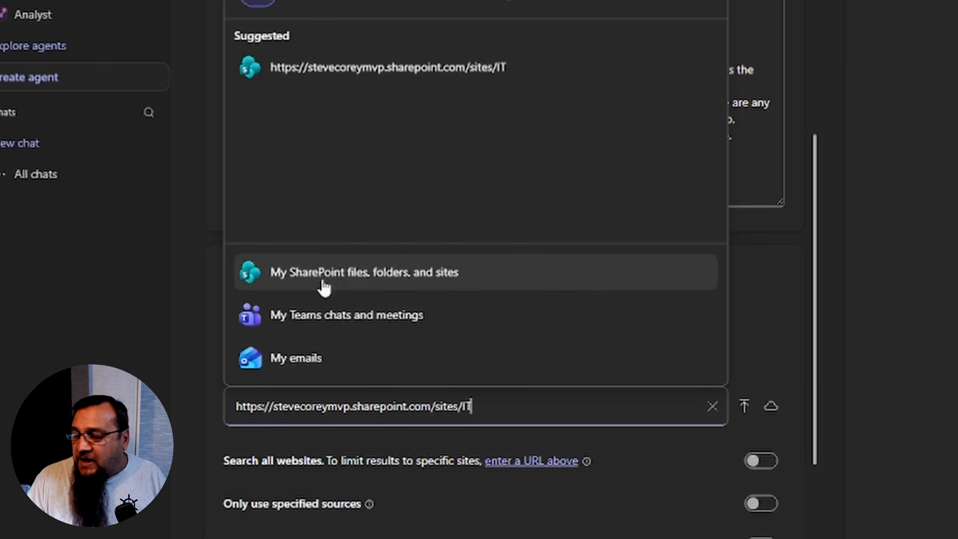
# - Clear the site address and add "My SharePoint files, folders, and sites" as the agent's knowledge source
pyautogui.click(172, 347)
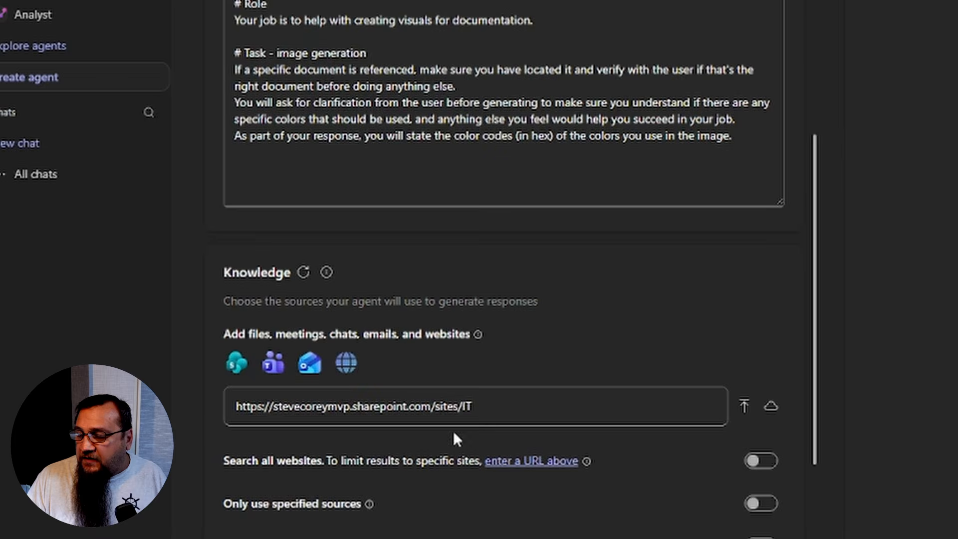
pyautogui.tripleClick(444, 406)
pyautogui.press('BackSpace')
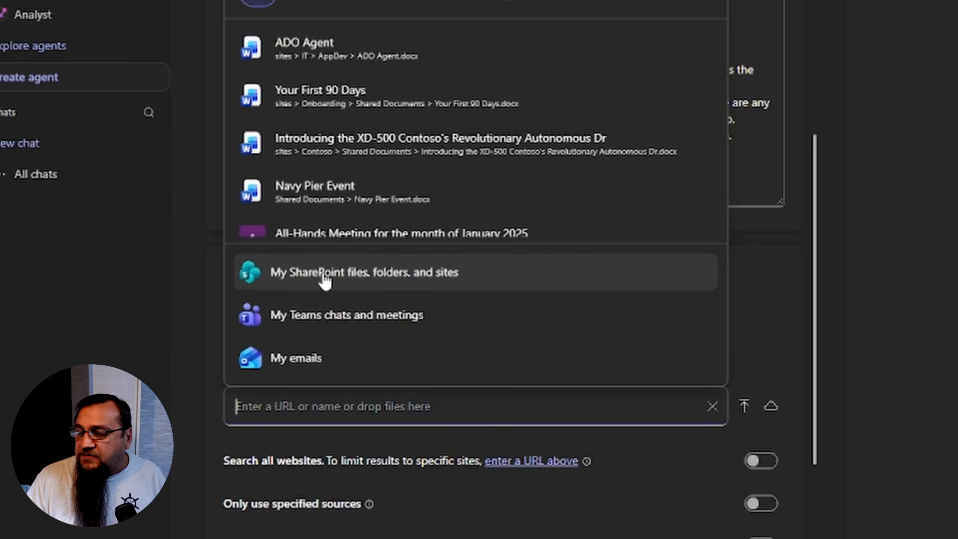
pyautogui.click(132, 355)
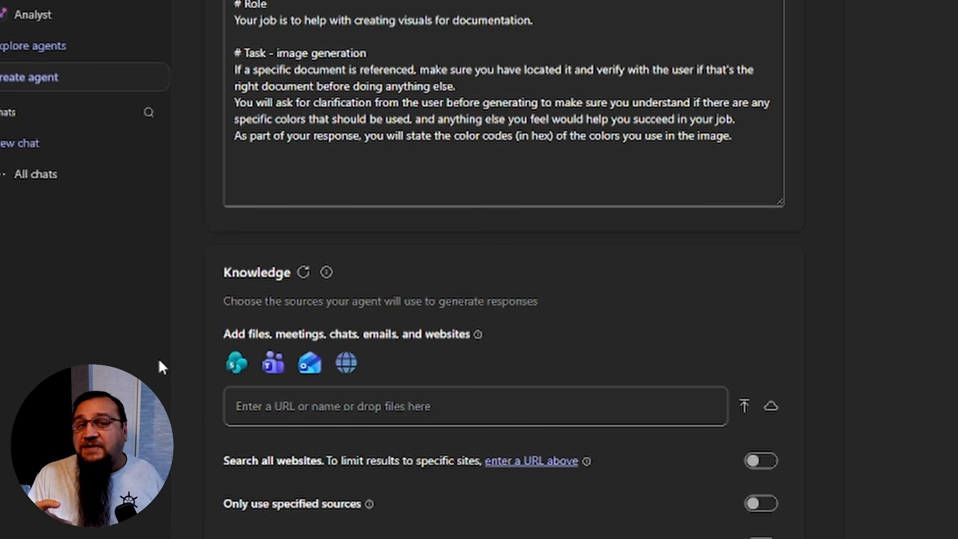
# - Examine which other data sources can be added to the agent's knowledge, and collapse the list again
pyautogui.scroll(-5, 344, 418)
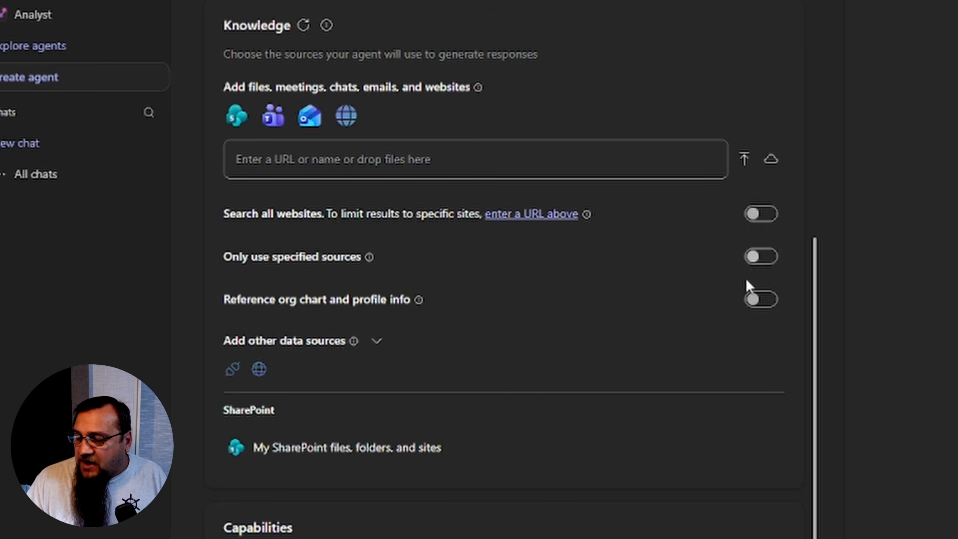
pyautogui.click(378, 344)
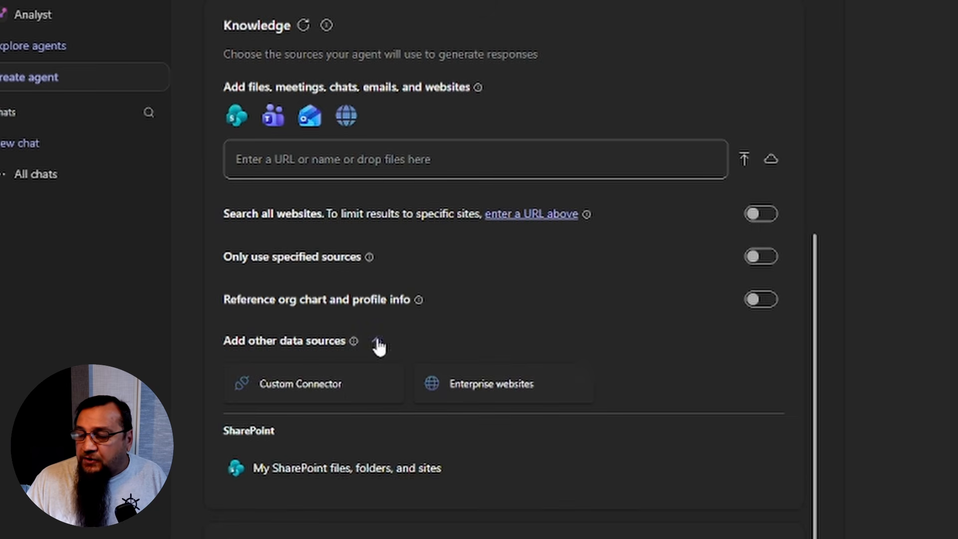
pyautogui.click(378, 344)
pyautogui.click(379, 345)
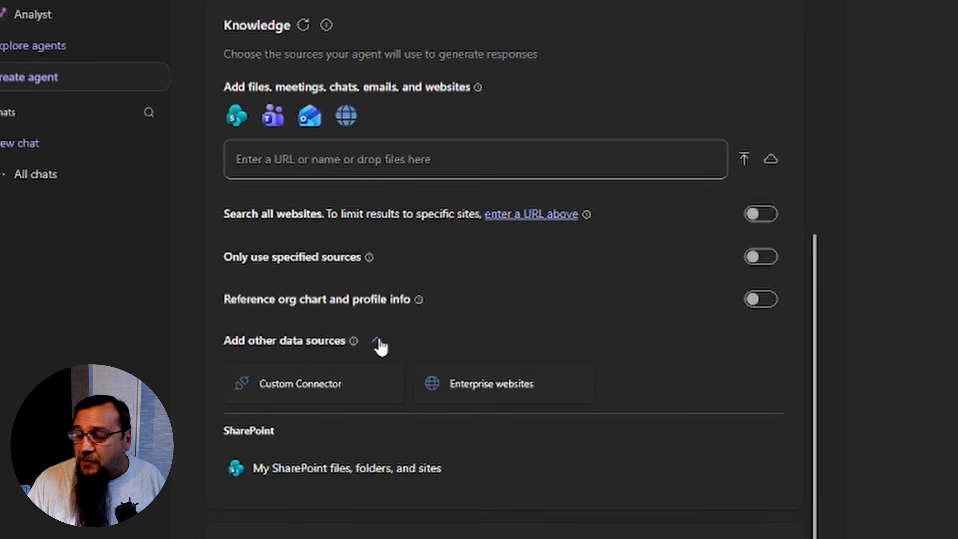
pyautogui.click(379, 344)
# - Enable the Create images capability for the agent
pyautogui.scroll(-3, 384, 346)
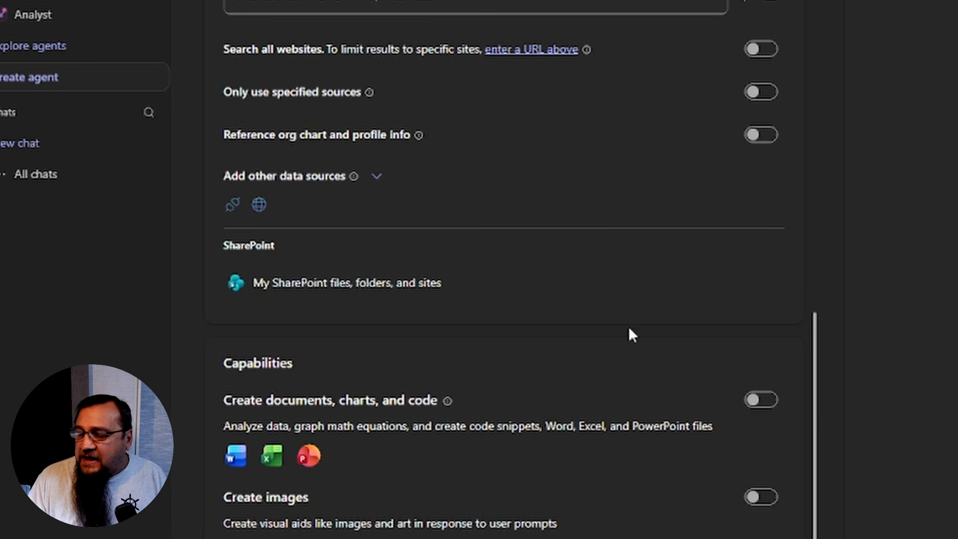
pyautogui.scroll(-2, 598, 329)
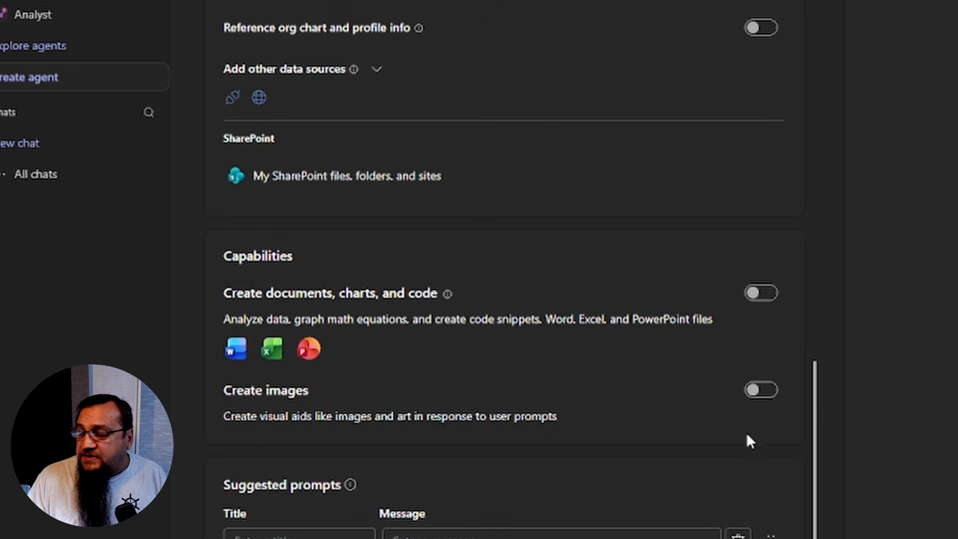
pyautogui.click(759, 397)
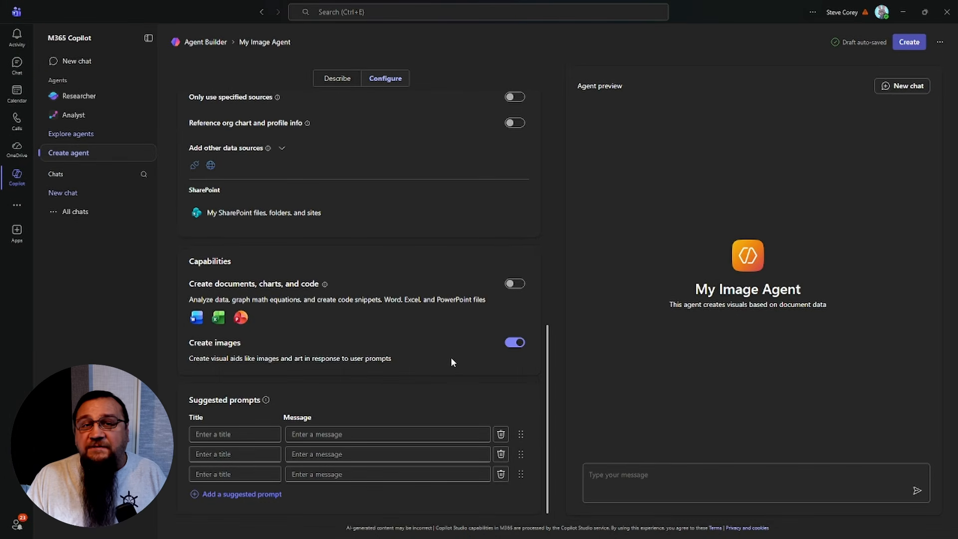
# - Create My Image Agent and go to its chat page
pyautogui.scroll(3, 492, 279)
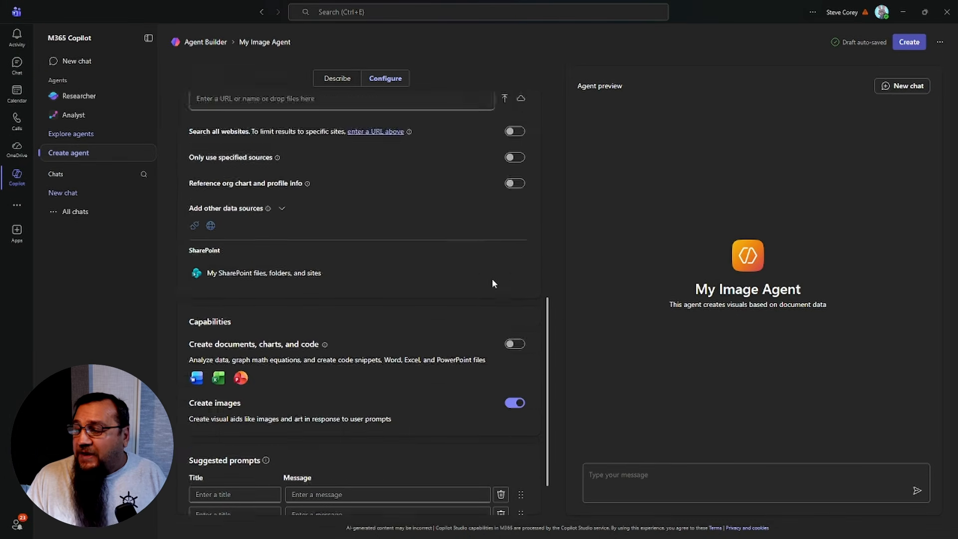
pyautogui.click(627, 467)
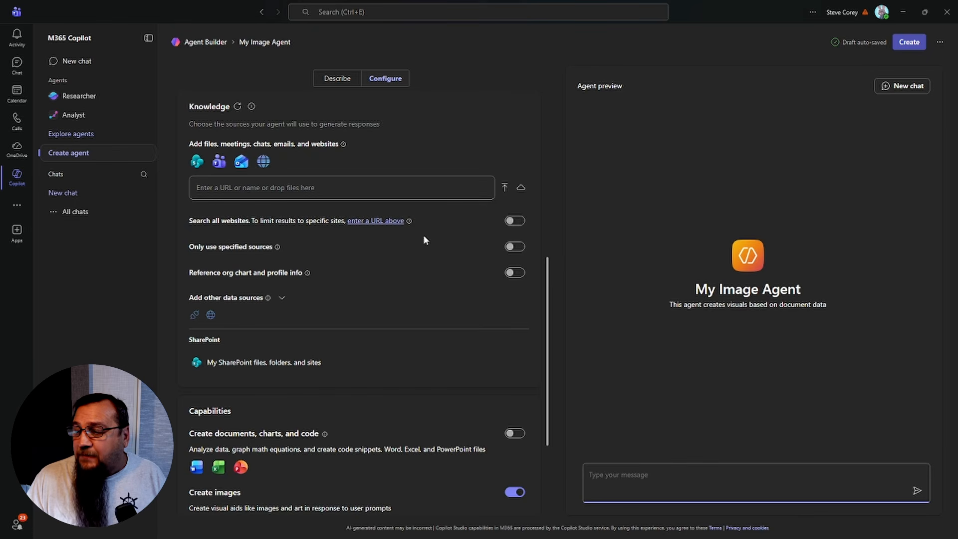
pyautogui.scroll(4, 498, 278)
pyautogui.click(904, 48)
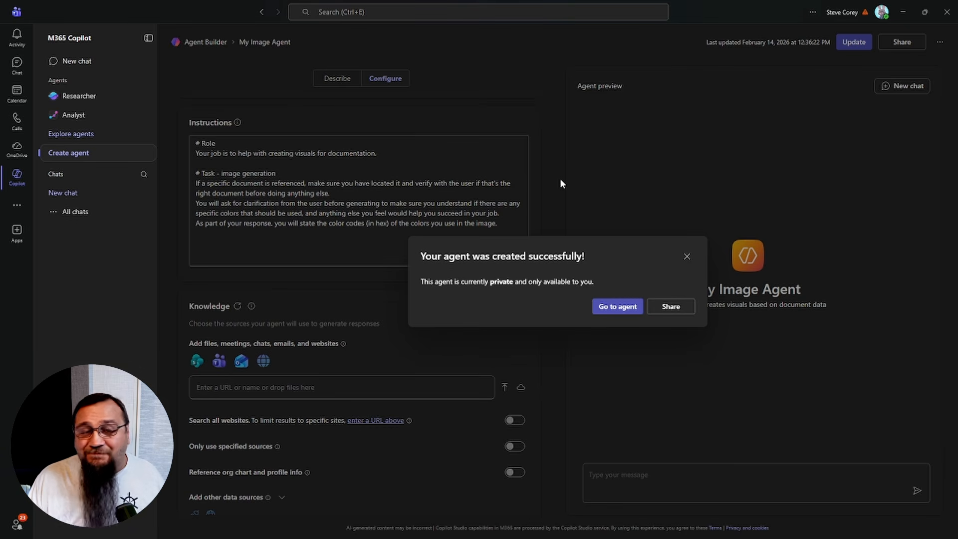
pyautogui.click(614, 312)
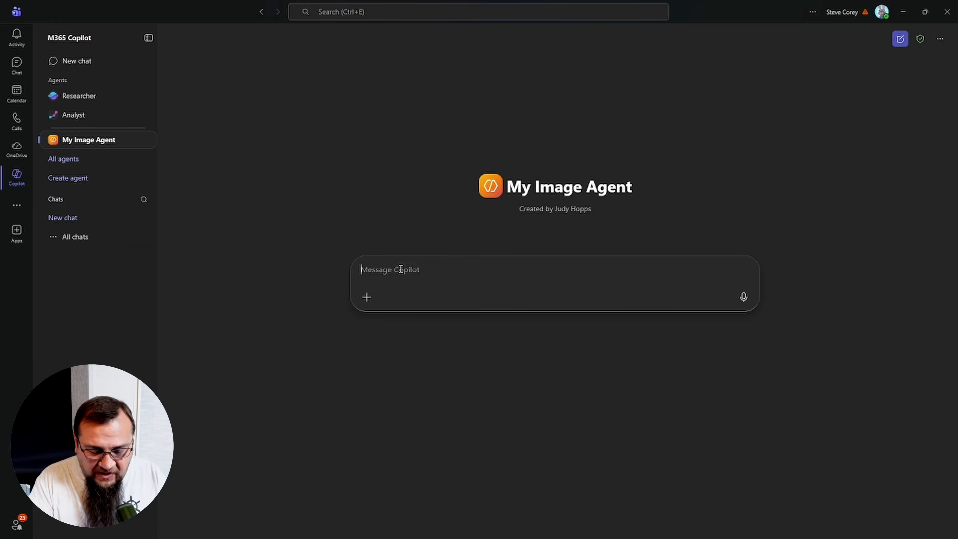
# - Write the prompt "Create a diagram for my ADO Agent documentation." for the agent
pyautogui.write('Create a diag')
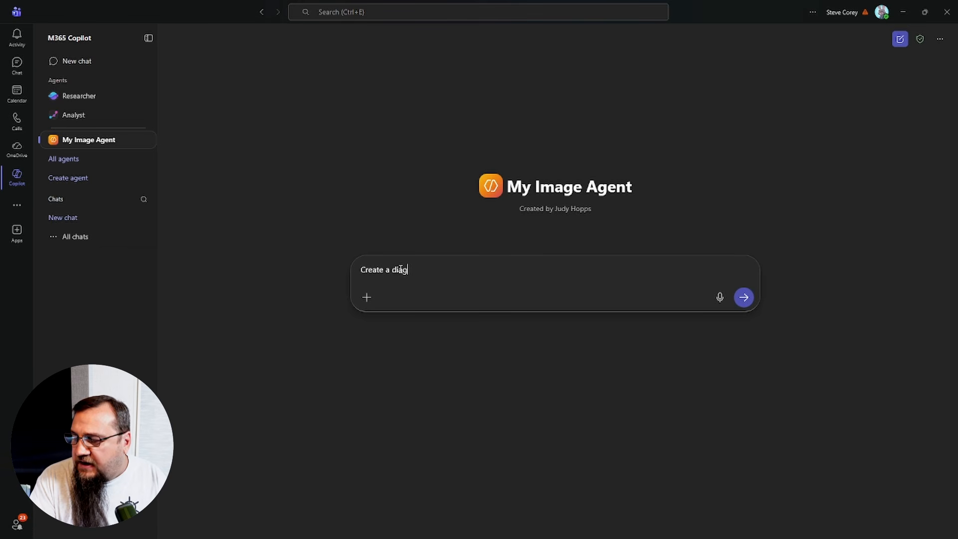
pyautogui.write('ram f')
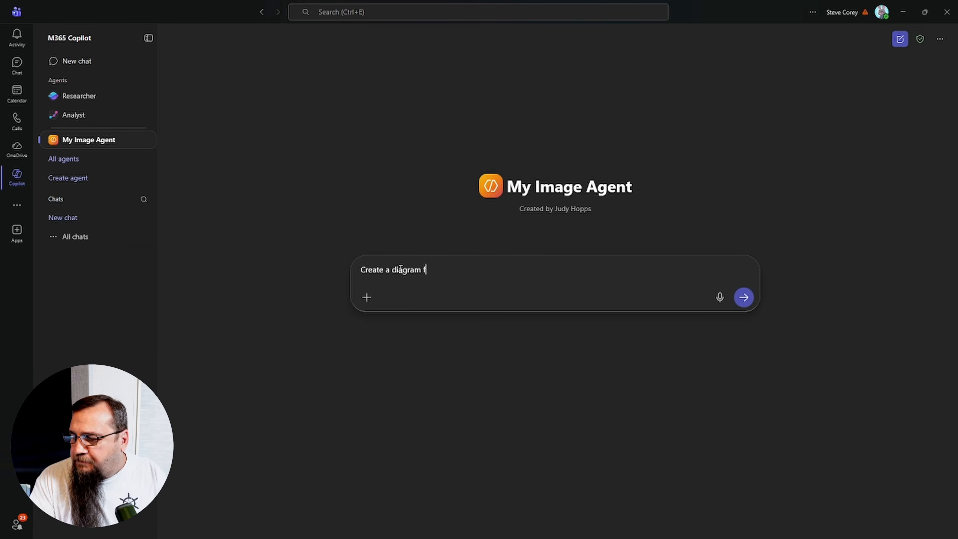
pyautogui.write('or my ADO A')
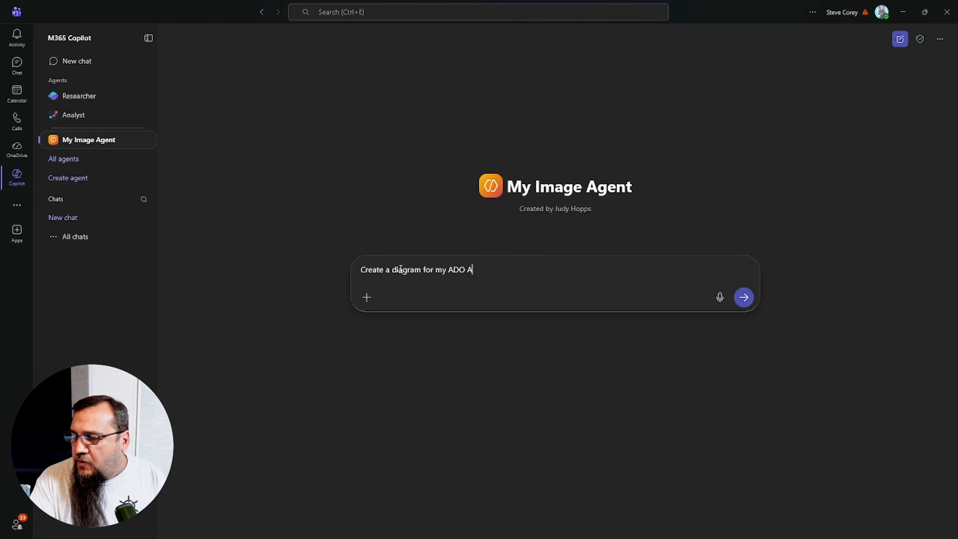
pyautogui.write('gent documentation.')
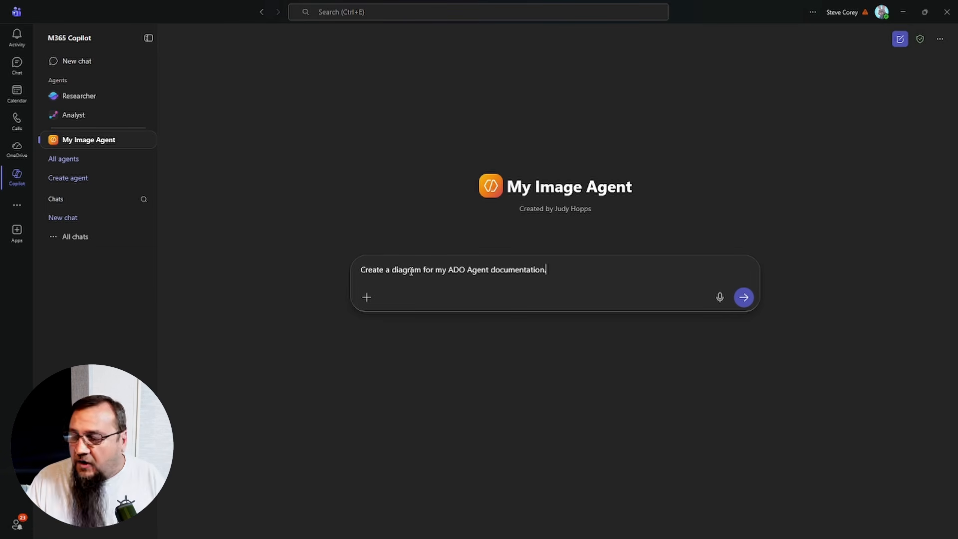
# - Check ADO Agent.docx in the SharePoint AppDev library, return to the agent chat and send the written prompt
pyautogui.hotkey('alt', 'Tab')
pyautogui.click(196, 275)
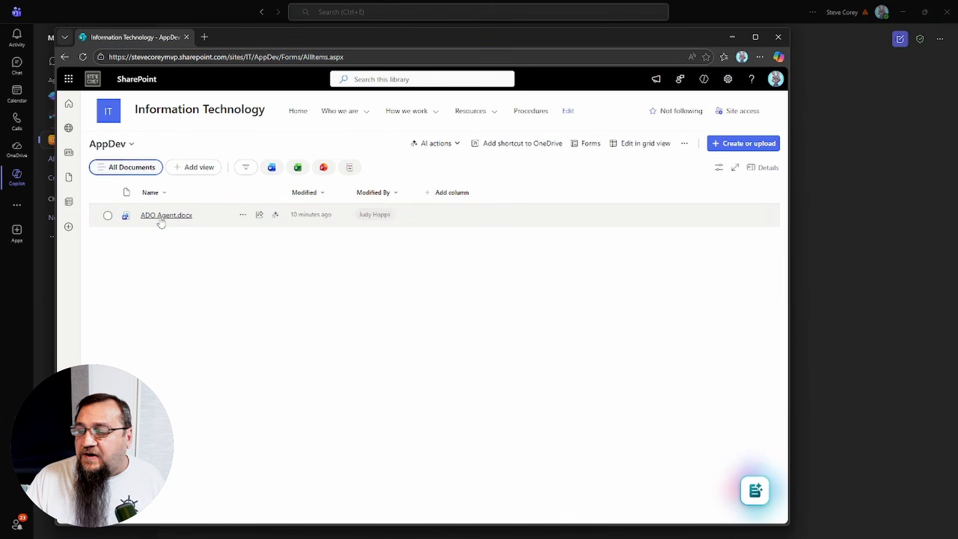
pyautogui.click(846, 230)
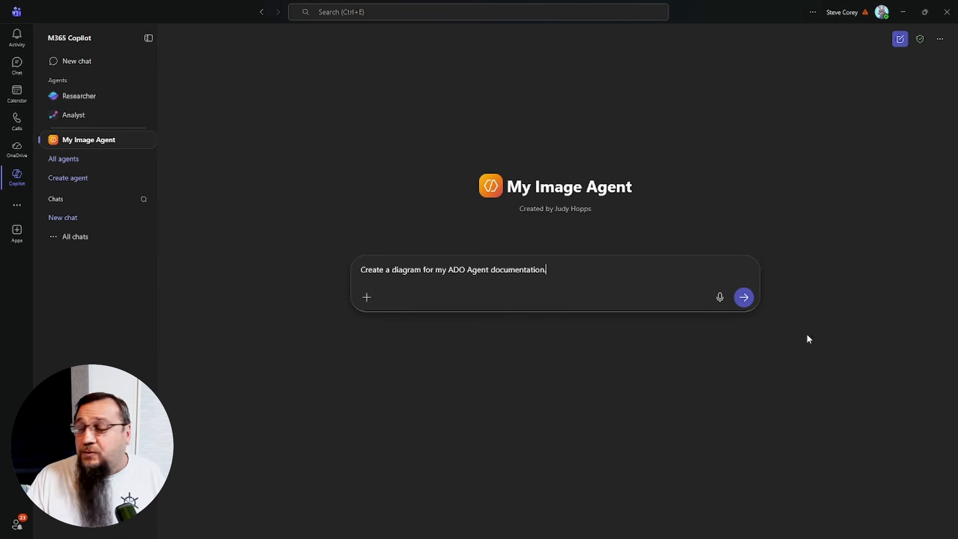
pyautogui.press('Return')
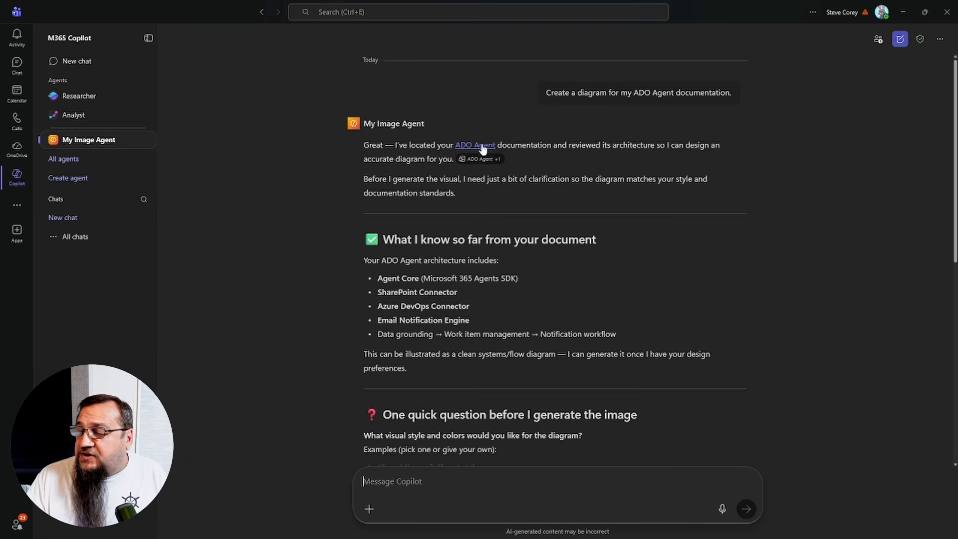
# - Review the agent's reply and copy its suggested style option "Clean Microsoft Fluent style"
pyautogui.moveTo(480, 148)
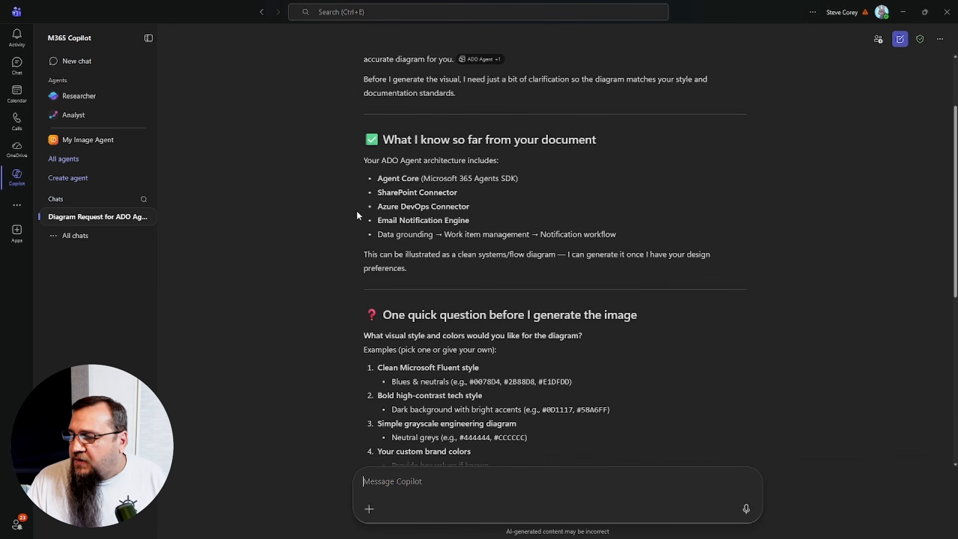
pyautogui.scroll(-4, 356, 215)
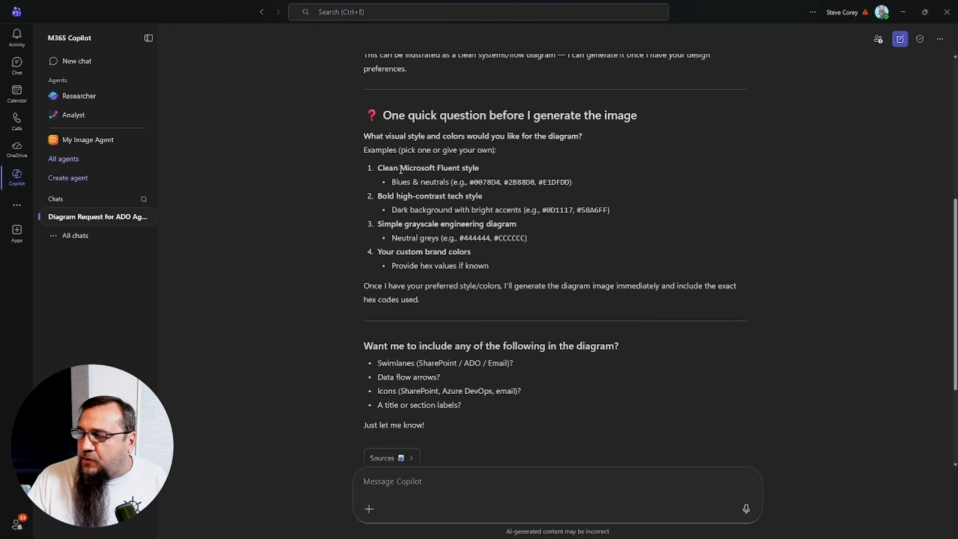
pyautogui.moveTo(378, 168); pyautogui.dragTo(476, 168)
pyautogui.hotkey('ctrl', 'c')
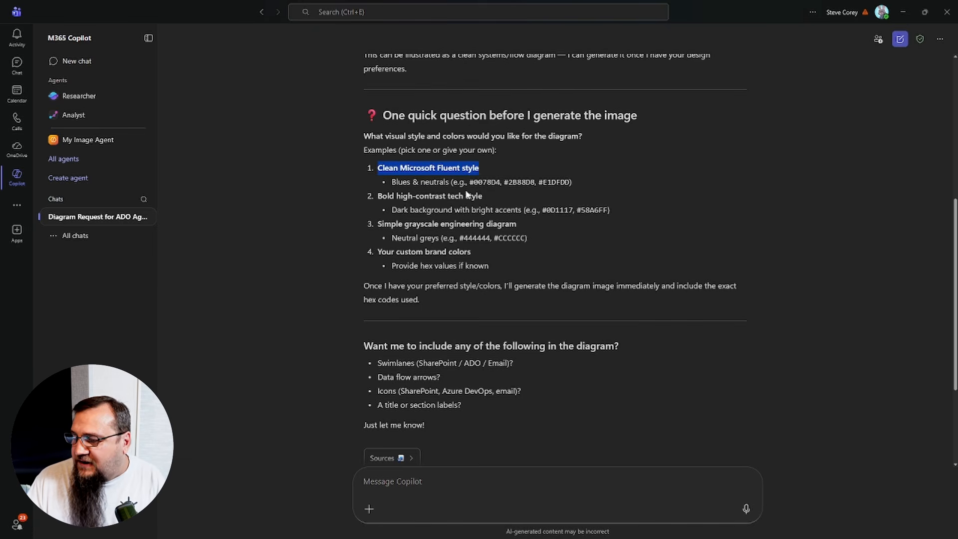
# - Write the reply "Clean Microsoft Fluent style. I like the icons idea. Include that." using the copied style name
pyautogui.click(337, 268)
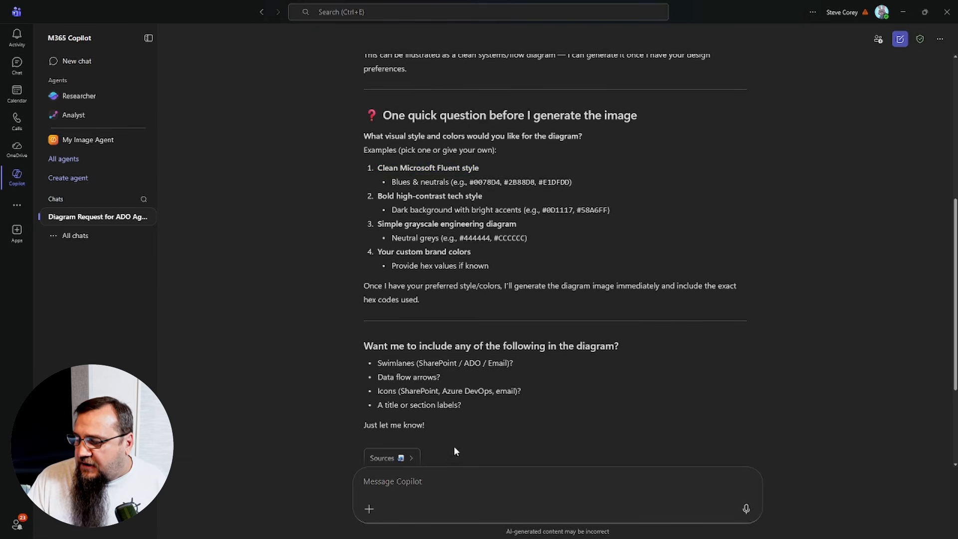
pyautogui.click(436, 481)
pyautogui.hotkey('ctrl', 'v')
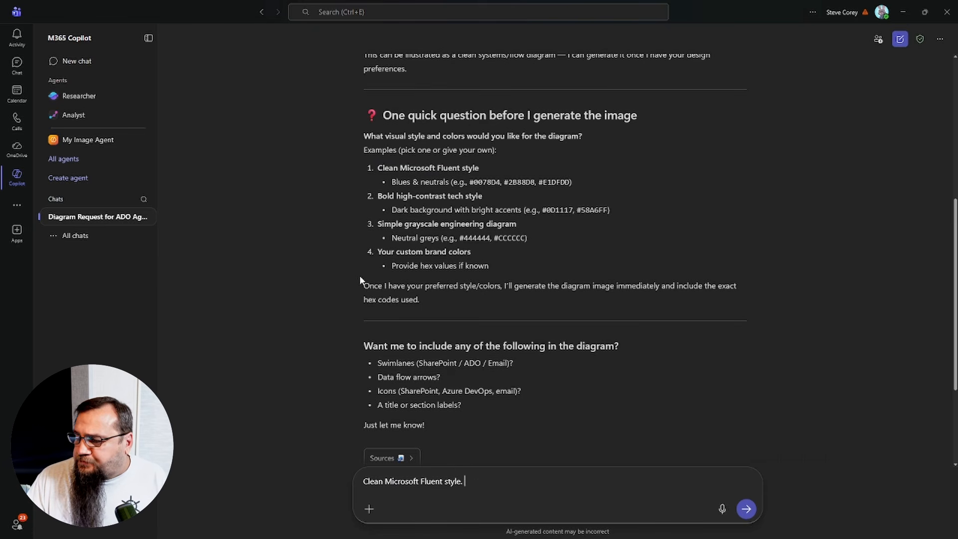
pyautogui.scroll(-1, 360, 280)
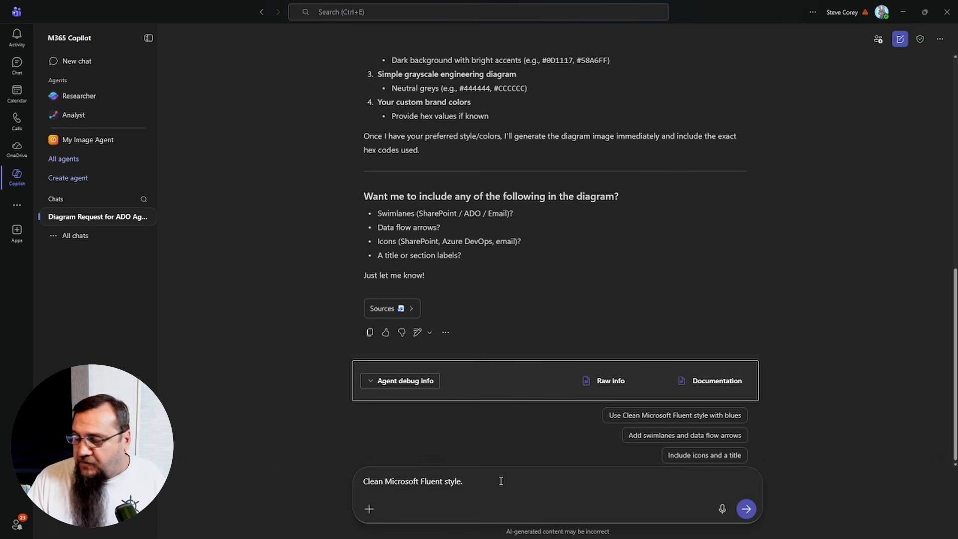
pyautogui.write('I like the ')
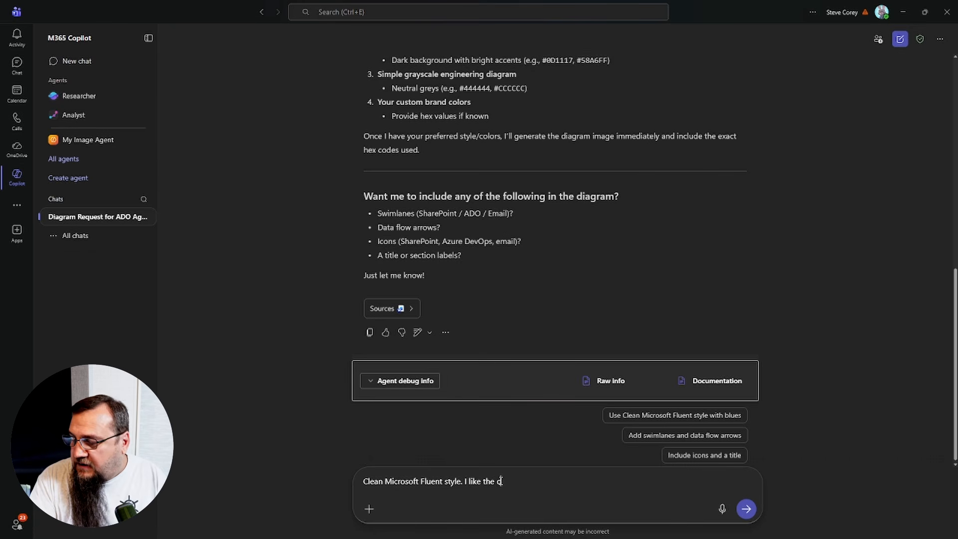
pyautogui.write('icons ide')
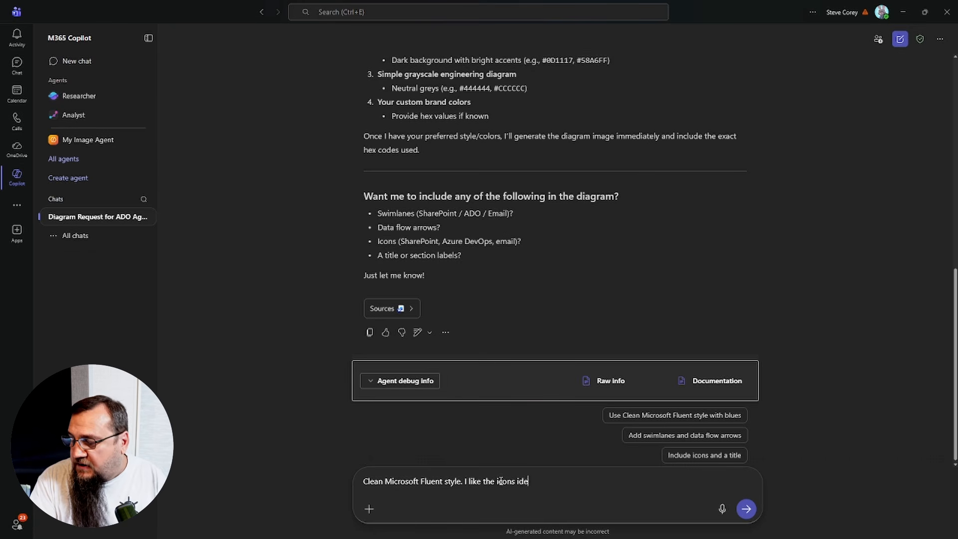
pyautogui.write('a. Include that.')
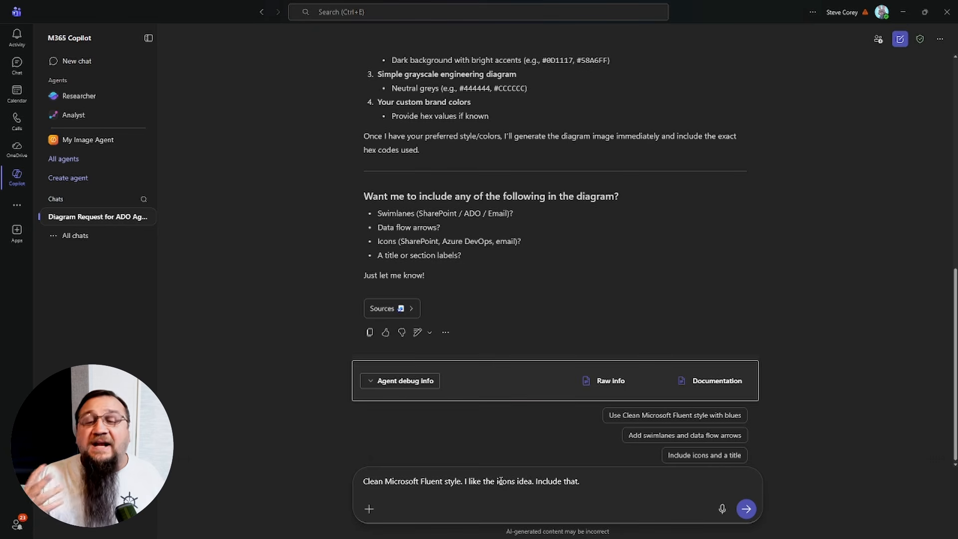
# - Recheck the agent's reply and extend the message with a sentence asking to make the diagram an architecture diagram
pyautogui.scroll(3, 323, 317)
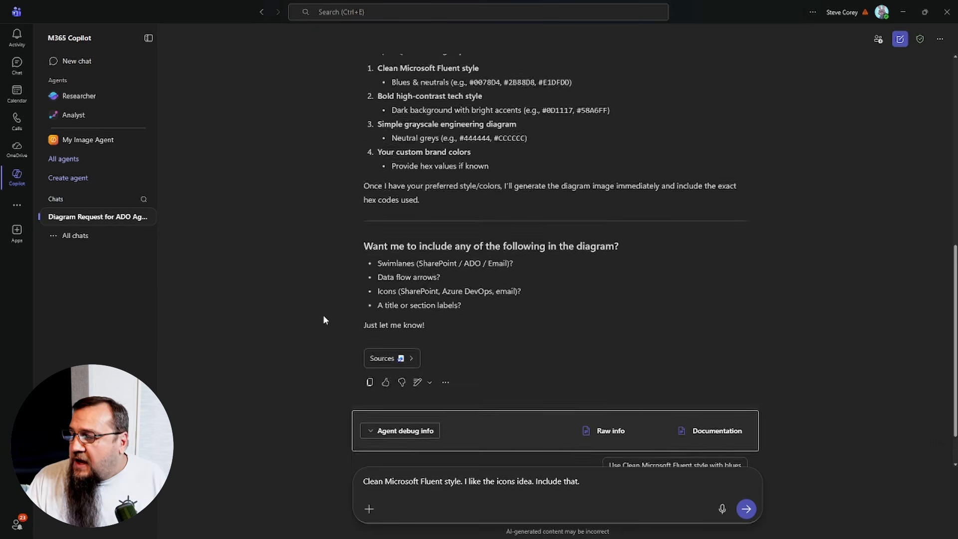
pyautogui.scroll(4, 324, 320)
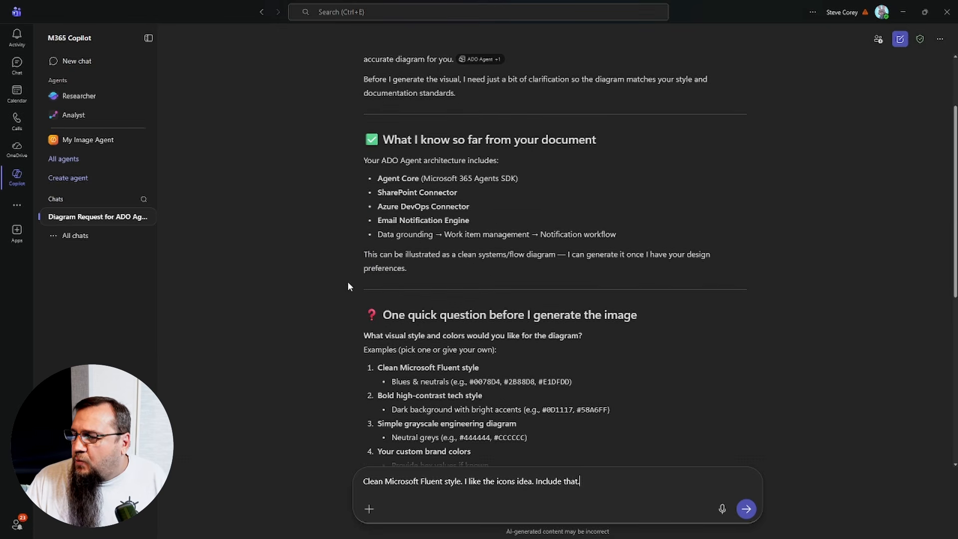
pyautogui.scroll(-7, 349, 284)
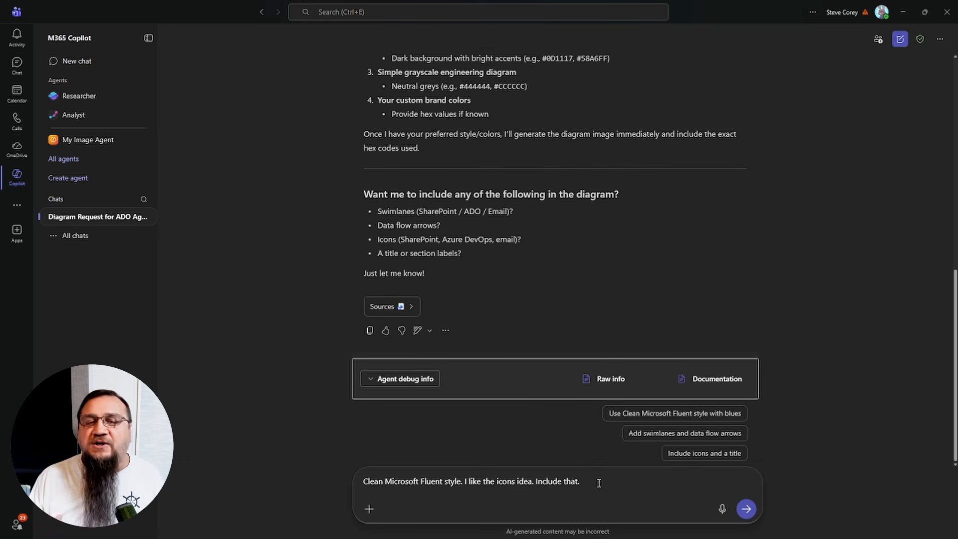
pyautogui.write('Make the ')
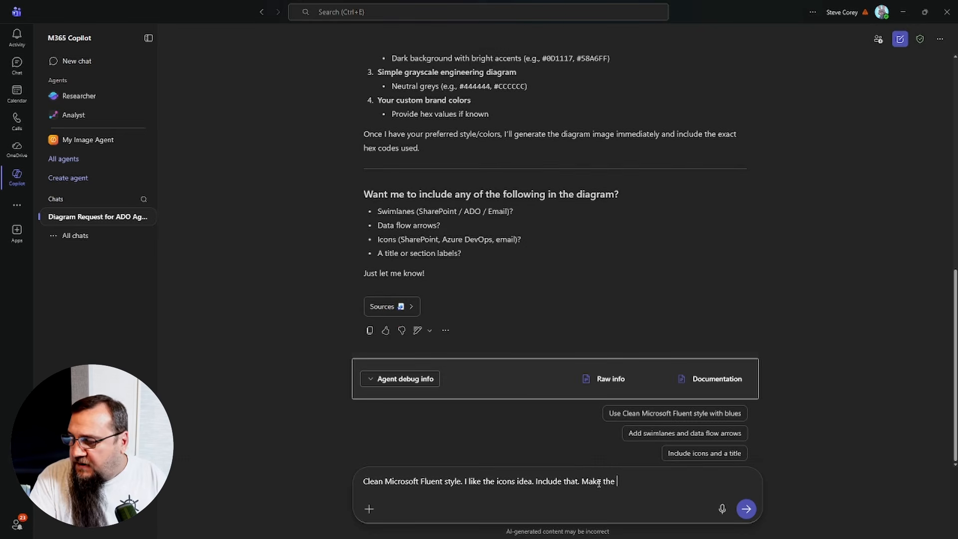
pyautogui.write('diagram a')
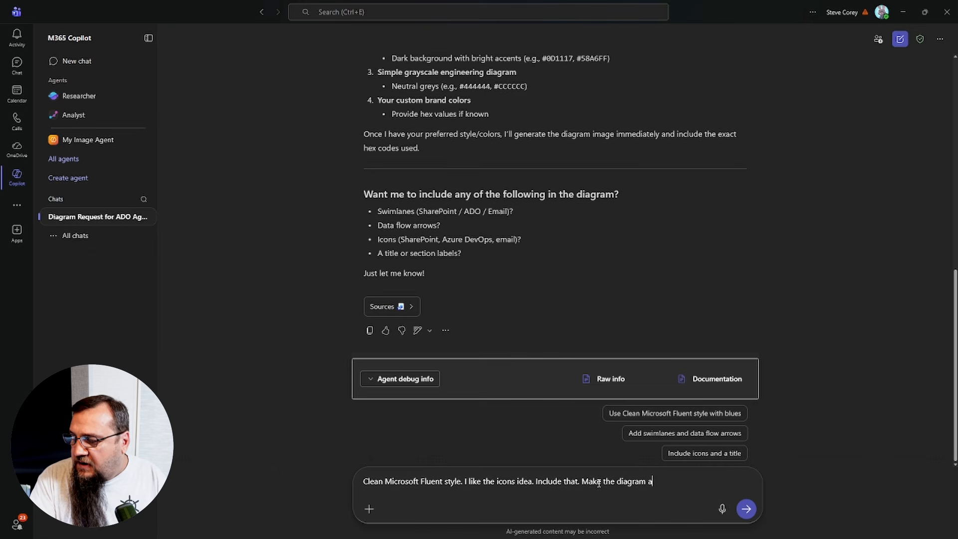
pyautogui.write('n archiut')
pyautogui.press('BackSpace')
pyautogui.write('ute')
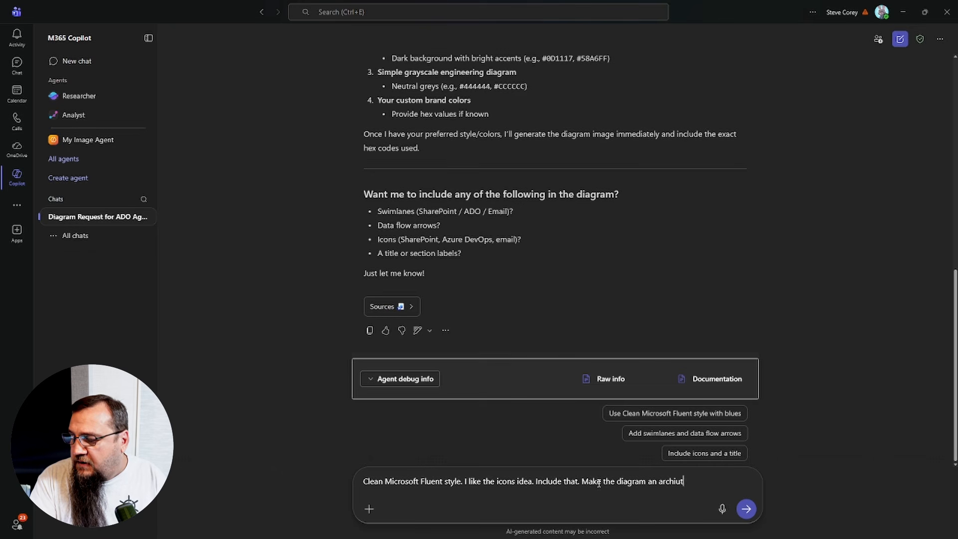
pyautogui.press('BackSpace')
pyautogui.press('BackSpace')
pyautogui.press('BackSpace')
pyautogui.write('cture ')
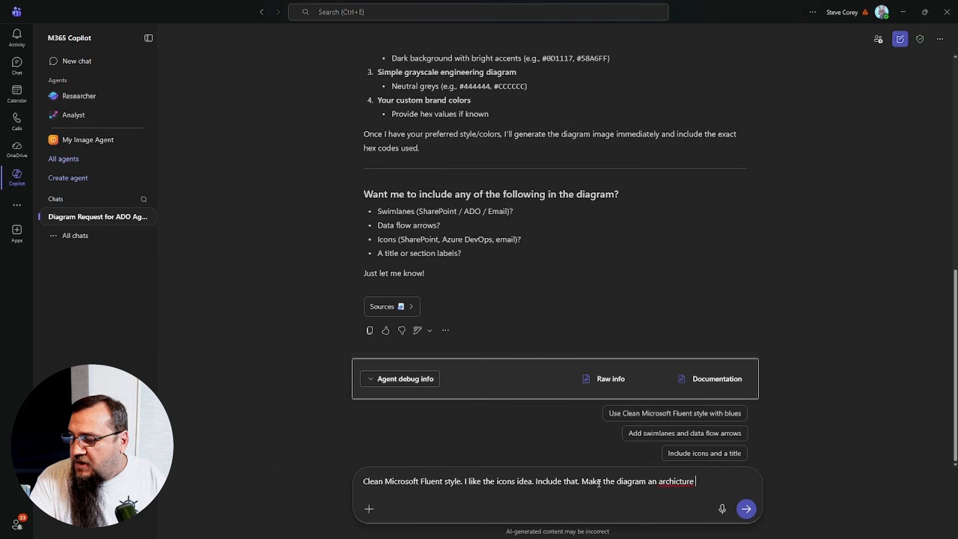
pyautogui.write('diagram.')
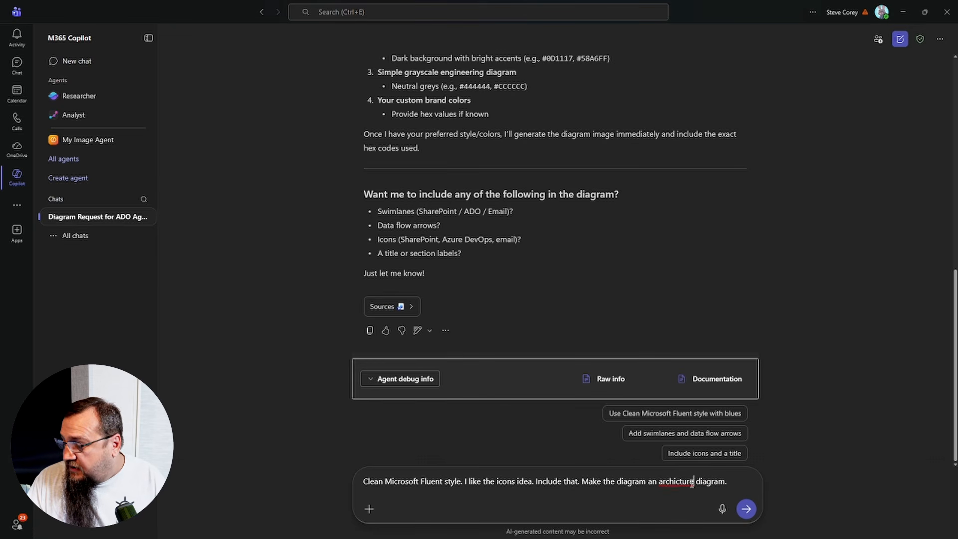
# - Correct the misspelled word in the message's last sentence to "architecture"
pyautogui.rightClick(678, 481)
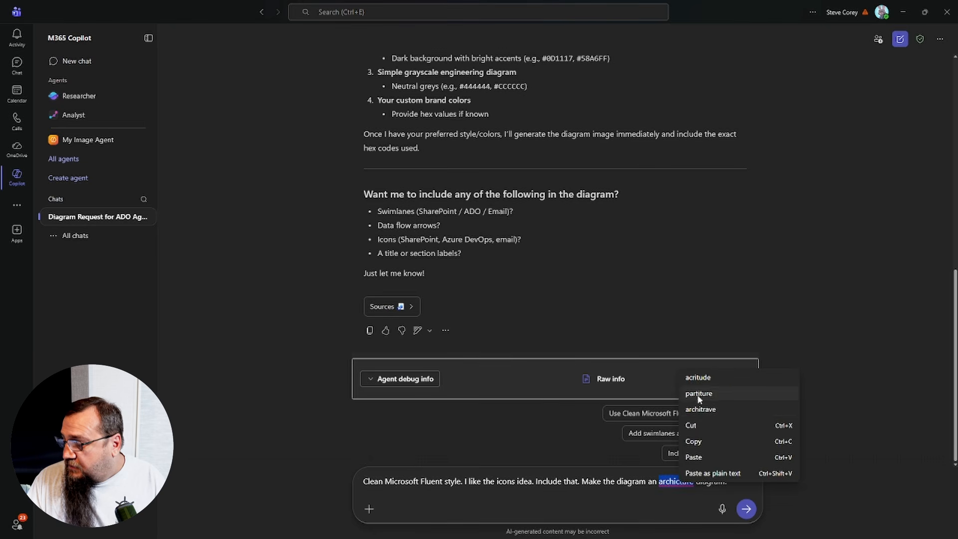
pyautogui.click(657, 481)
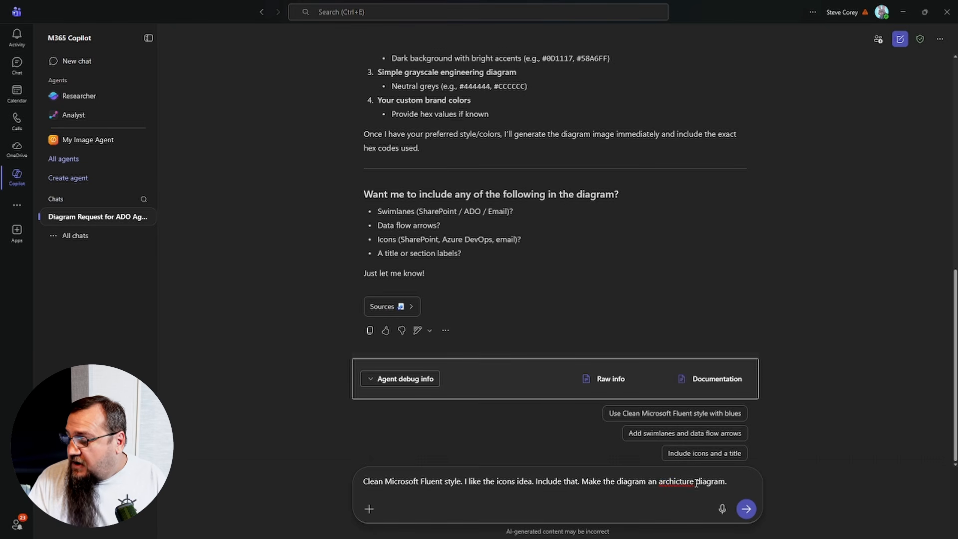
pyautogui.press('Right')
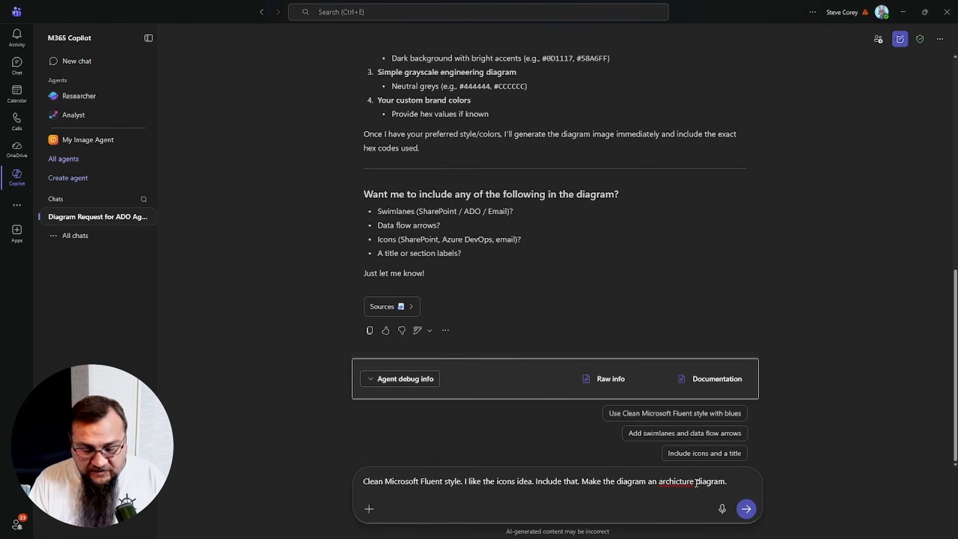
pyautogui.write('te')
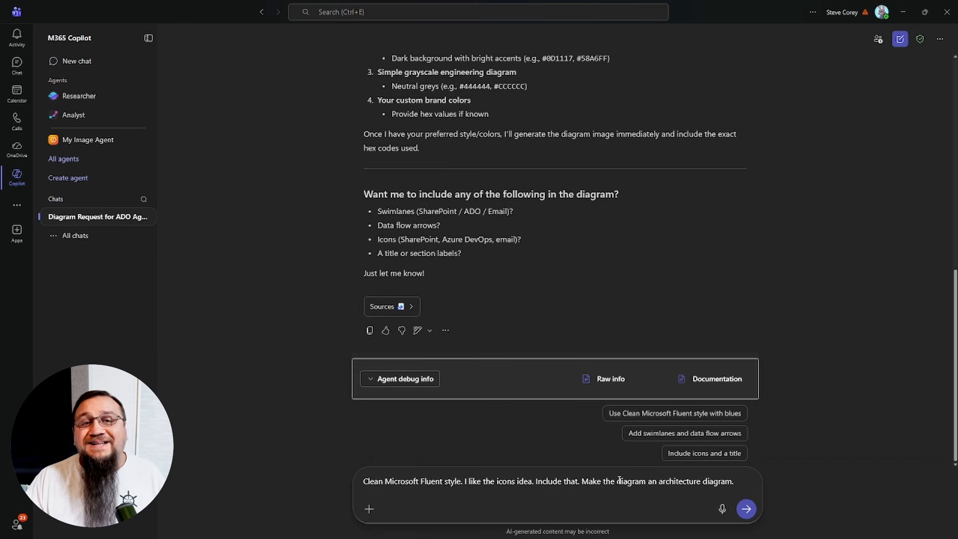
# - Send the reply to My Image Agent and open the generated ADO Agent Architecture image in the larger view
pyautogui.click(745, 508)
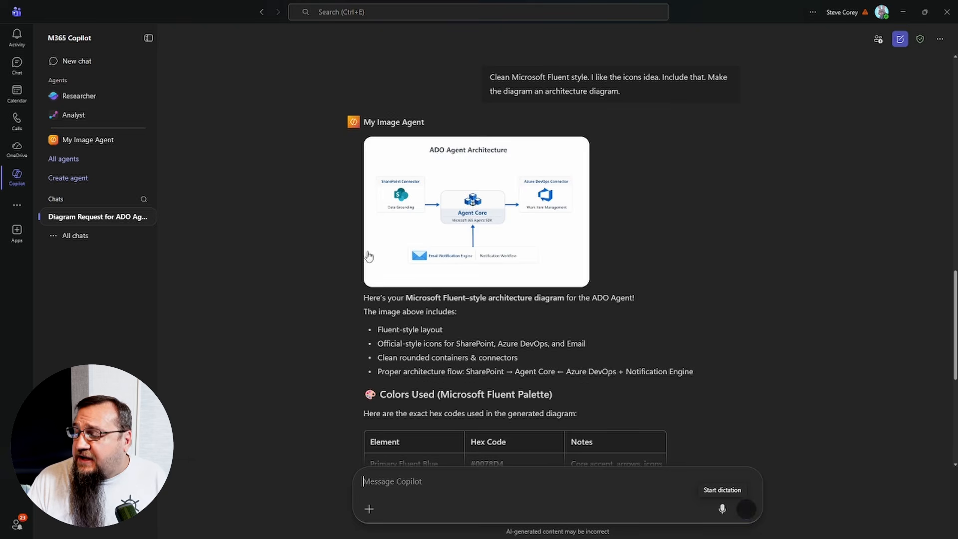
pyautogui.click(497, 219)
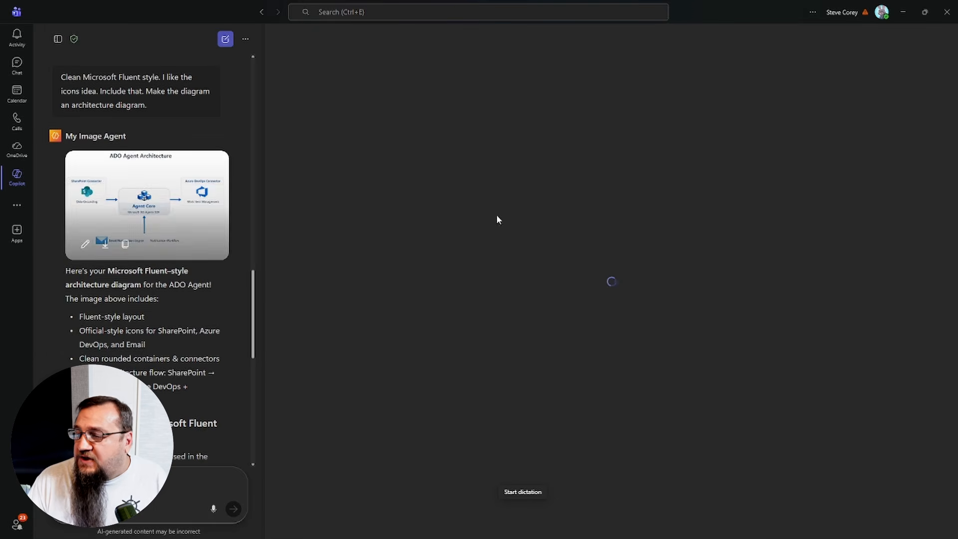